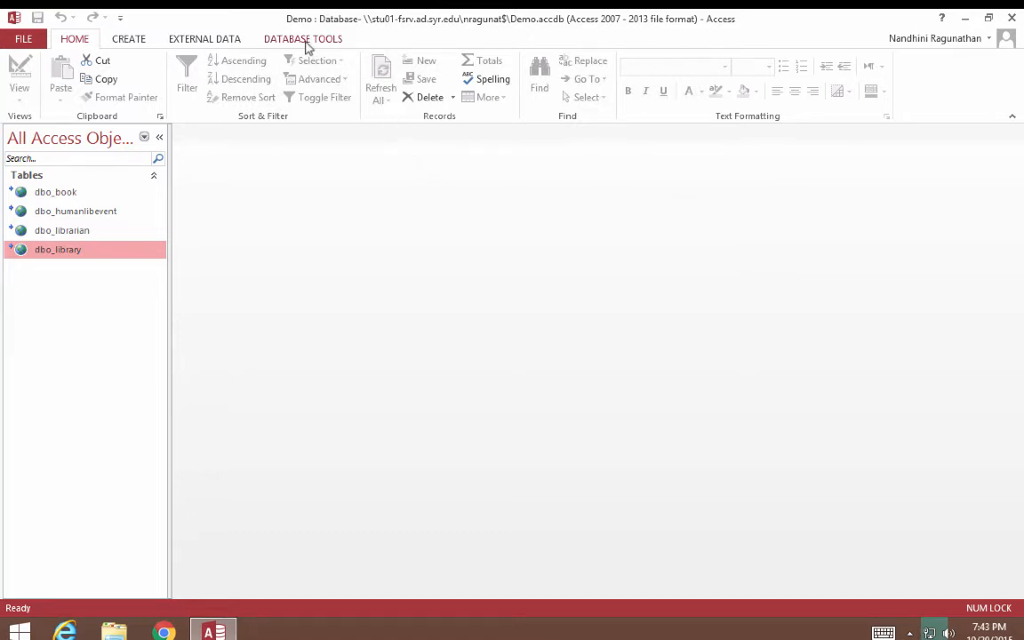
Inspect the Relationships view linking the book, human library event, librarian and library tables, then close it.
{"action": "left_click", "coordinate": [304, 41]}
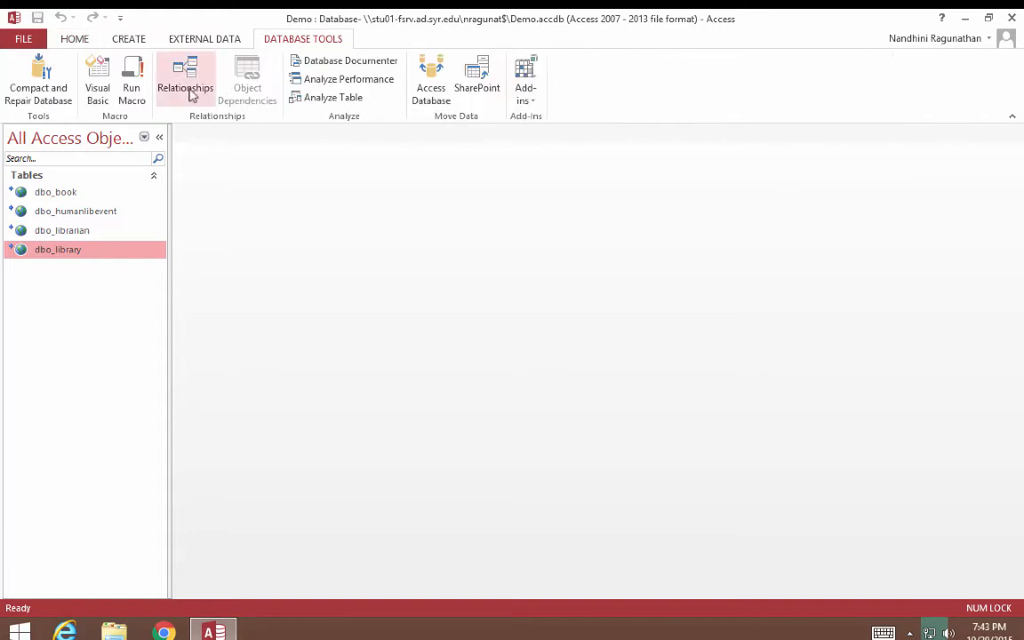
{"action": "left_click", "coordinate": [185, 82]}
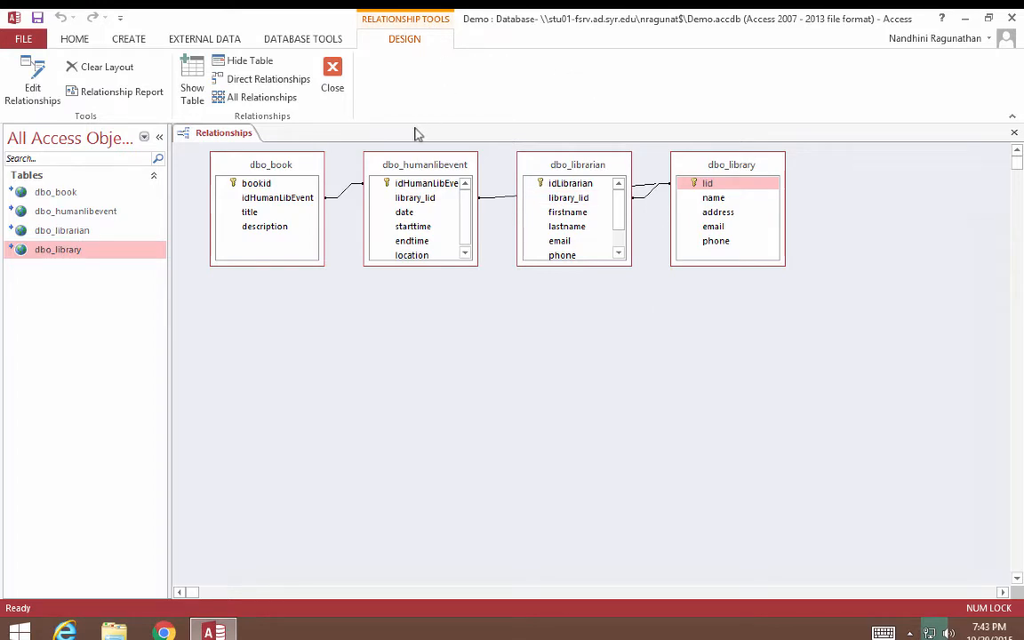
{"action": "left_click", "coordinate": [332, 79]}
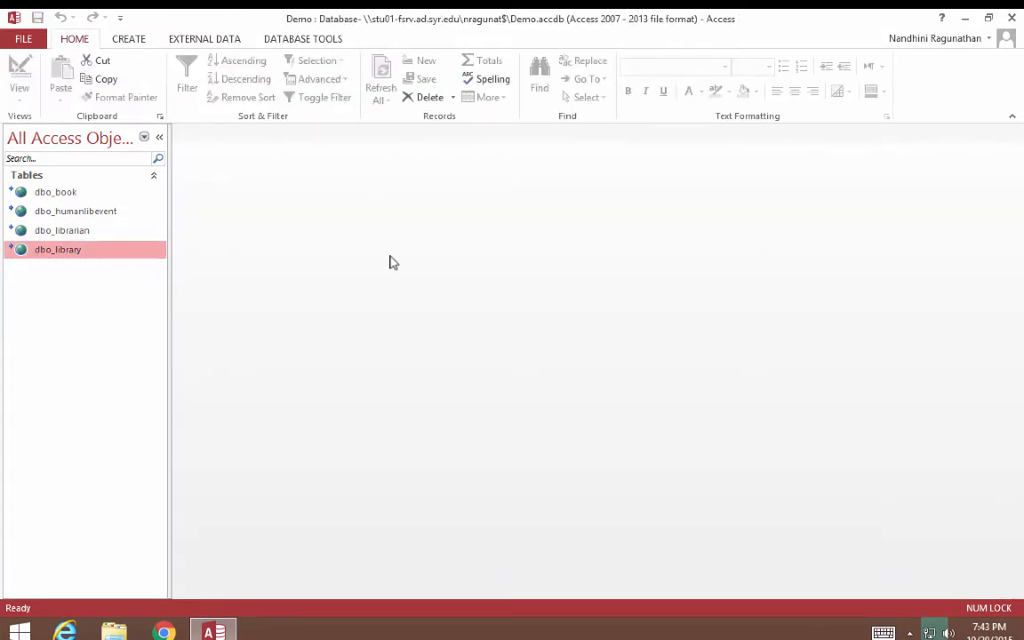
{"action": "left_click", "coordinate": [126, 41]}
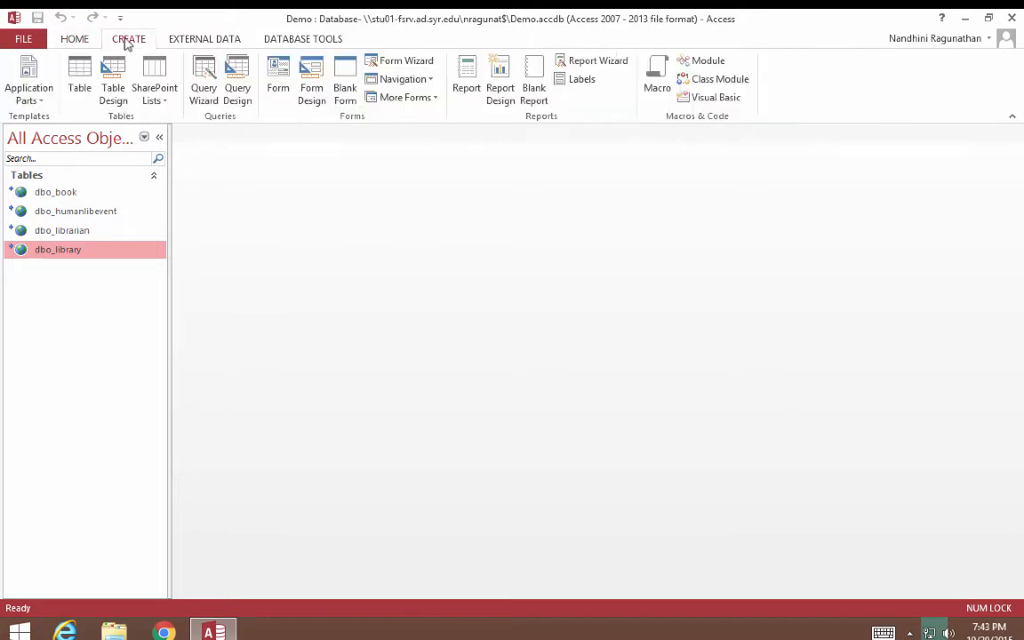
In the Form Wizard, add all five dbo_library fields, keep Columnar layout, and title it library_form.
{"action": "left_click", "coordinate": [397, 64]}
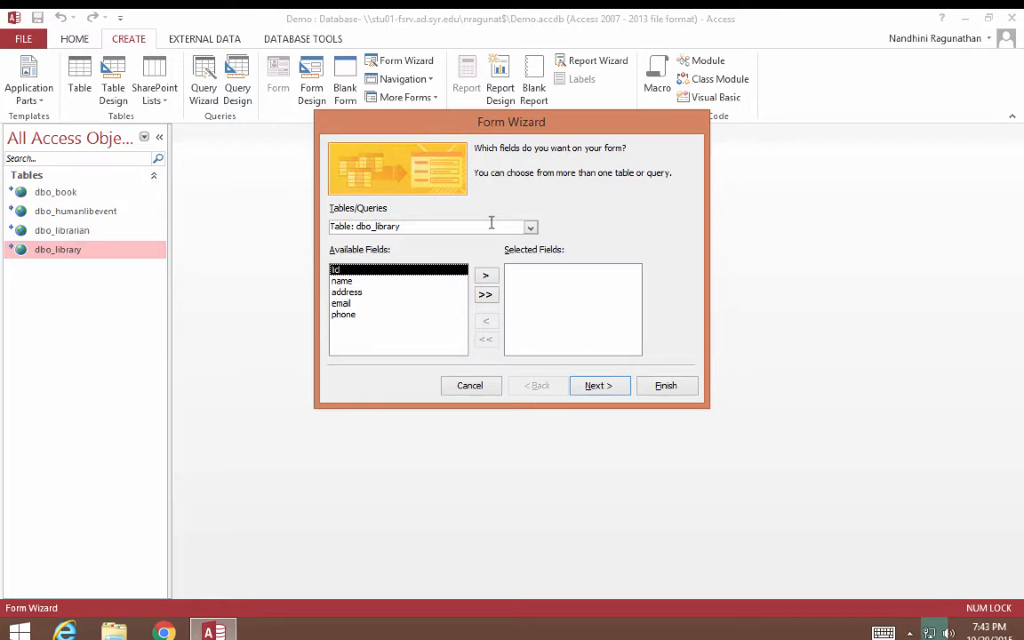
{"action": "left_click", "coordinate": [531, 227]}
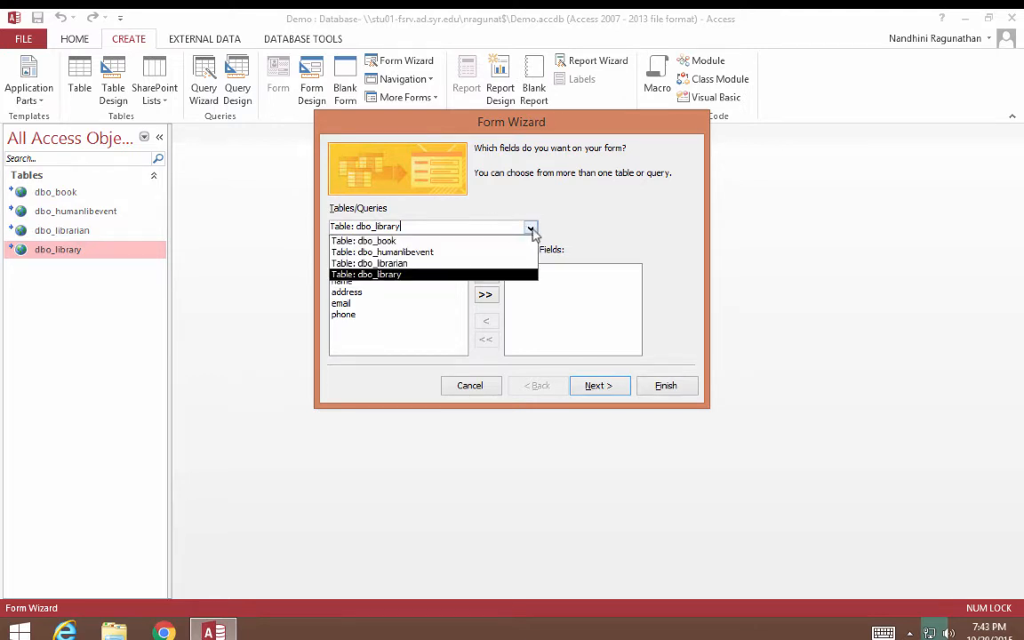
{"action": "left_click", "coordinate": [449, 274]}
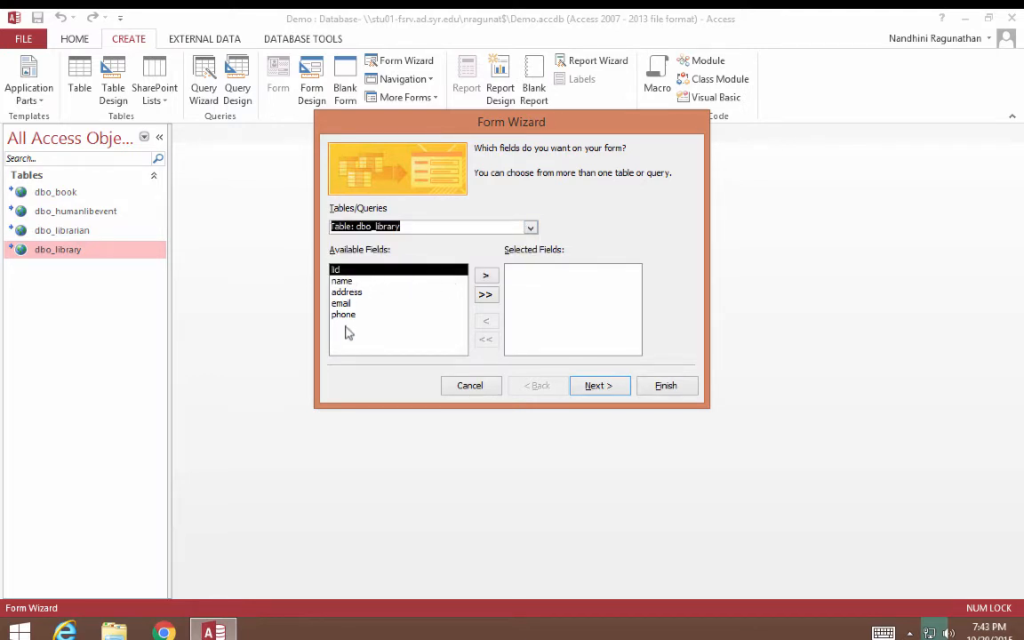
{"action": "left_click", "coordinate": [485, 295]}
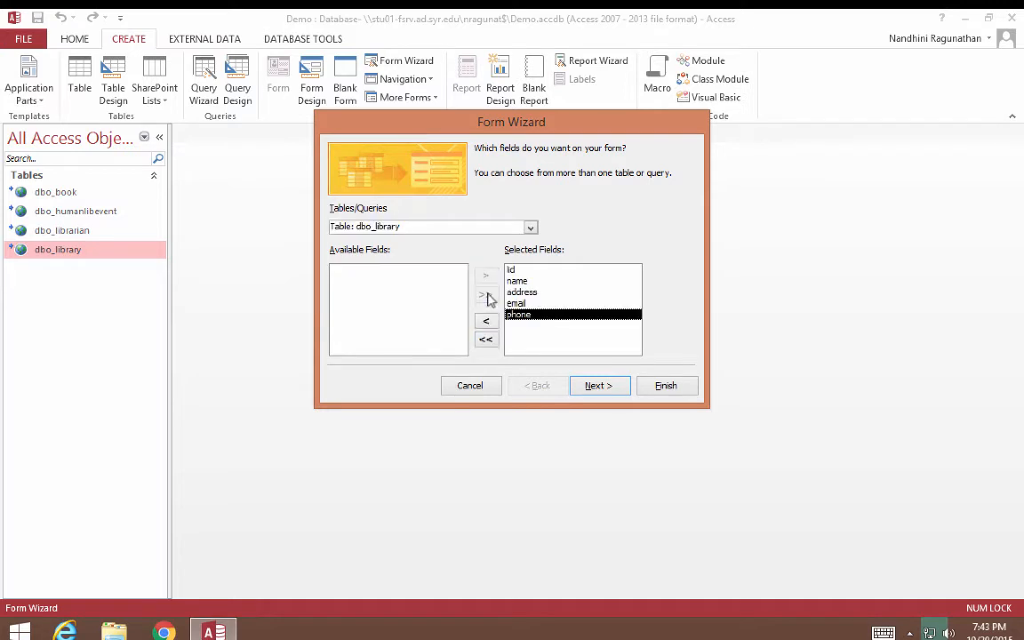
{"action": "left_click", "coordinate": [598, 385]}
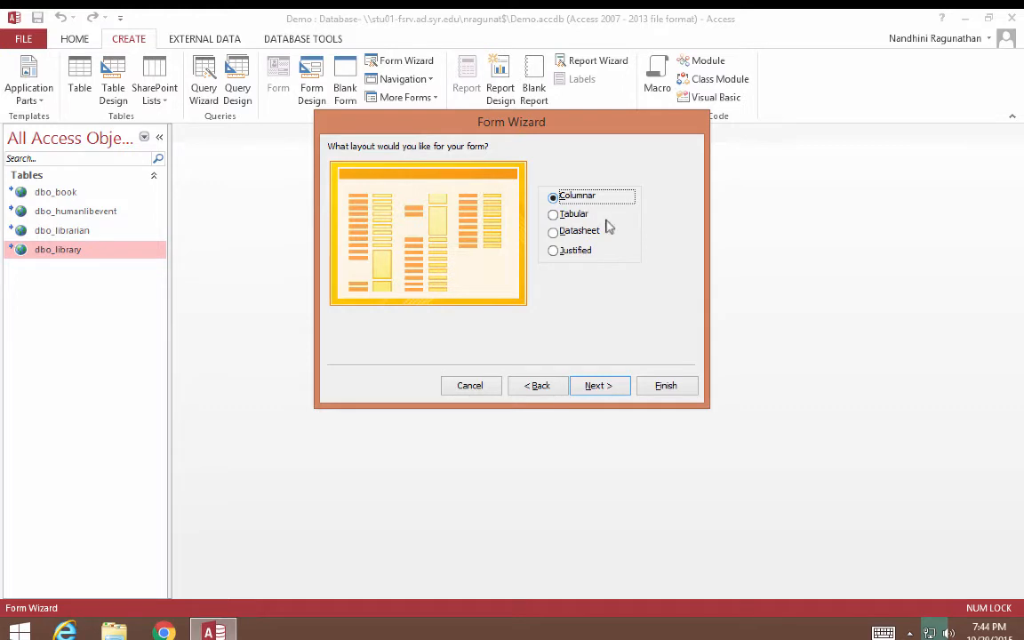
{"action": "left_click", "coordinate": [592, 386]}
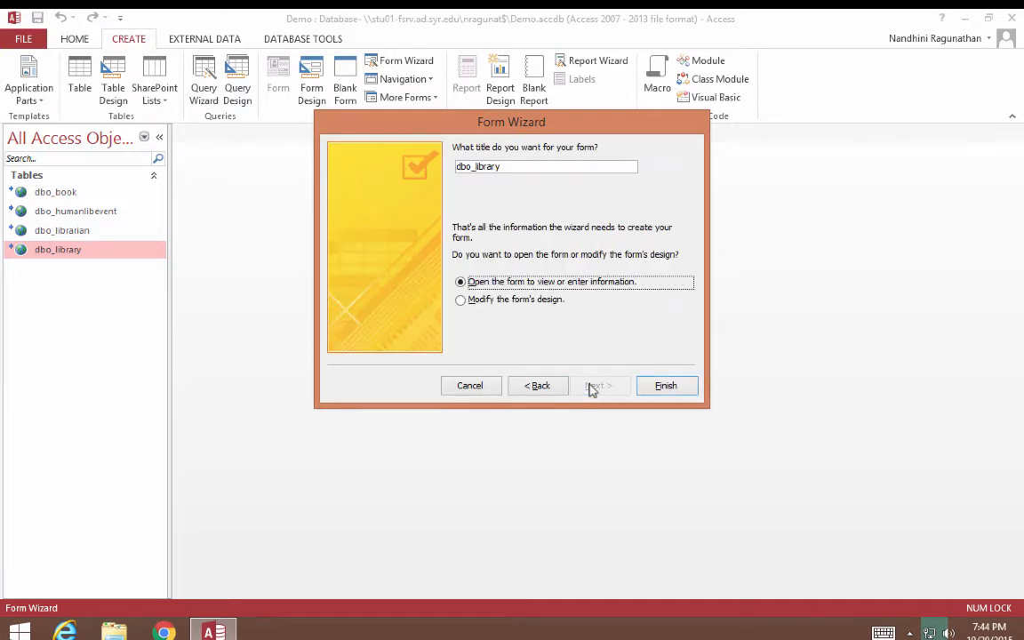
{"action": "left_click_drag", "start_coordinate": [503, 167], "coordinate": [435, 171]}
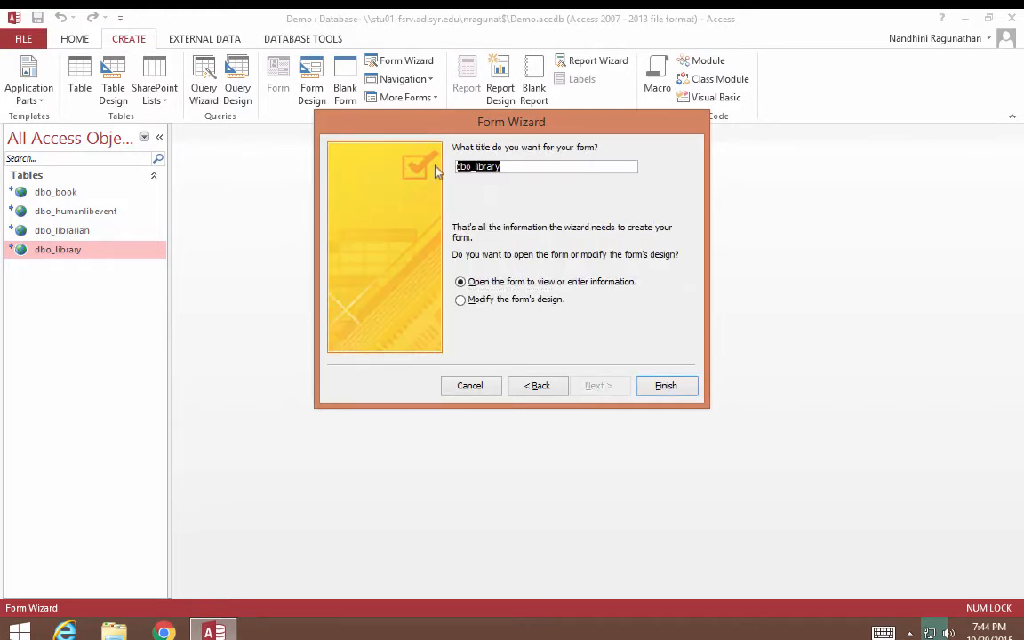
{"action": "type", "text": "libr"}
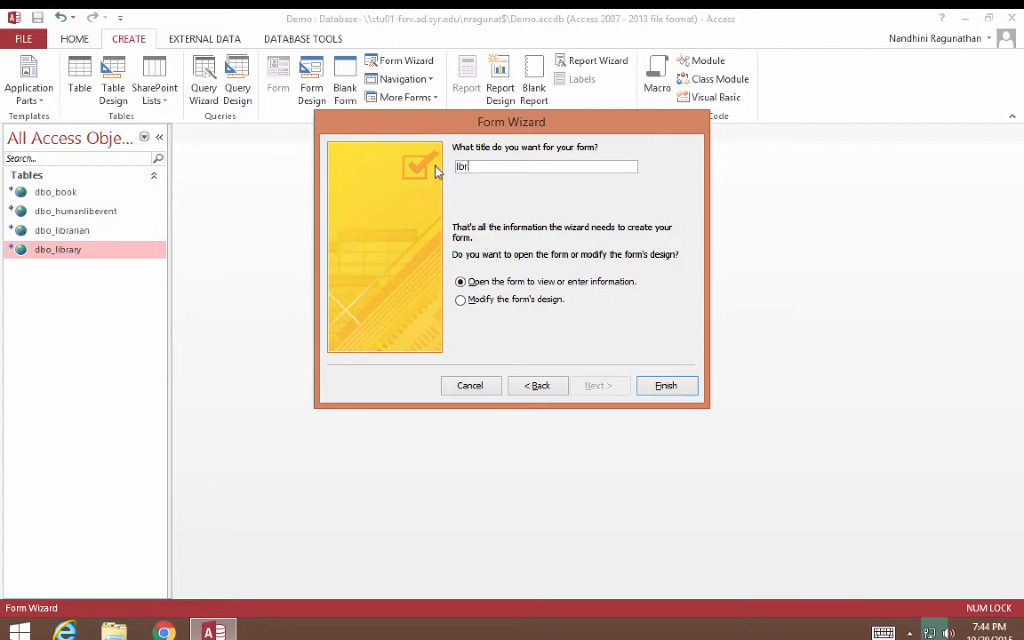
{"action": "type", "text": "ary_form"}
Finish library_form, then browse to the next, first and last records and a new blank record.
{"action": "left_click", "coordinate": [674, 382]}
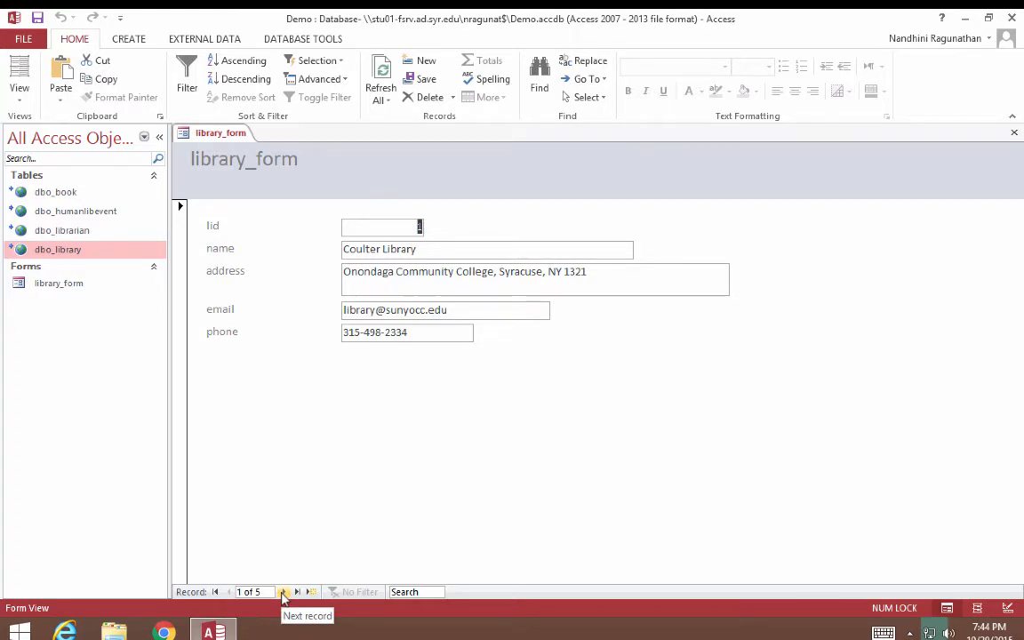
{"action": "left_click", "coordinate": [282, 592]}
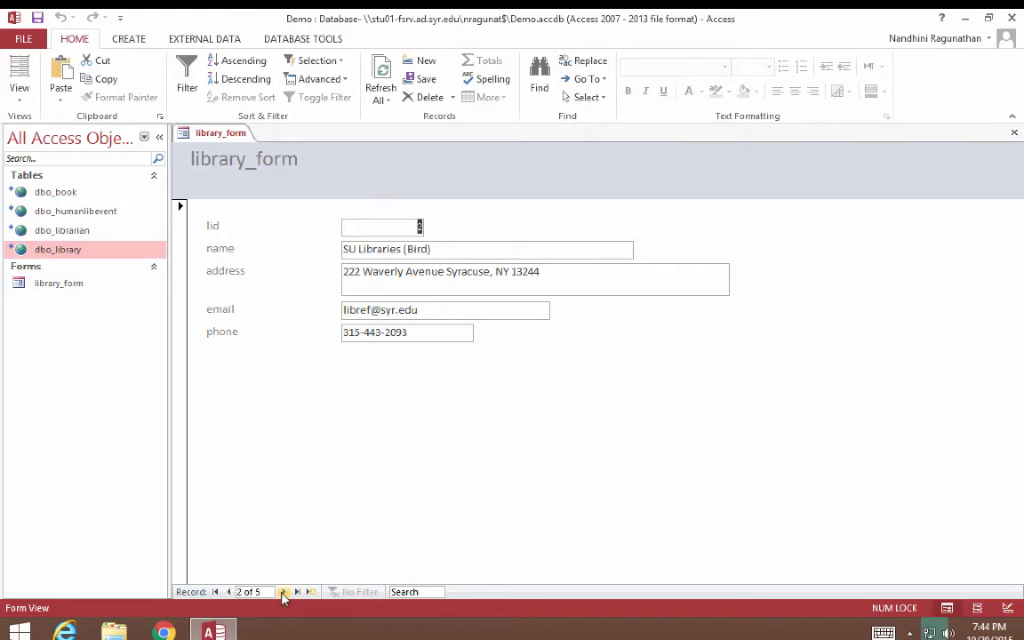
{"action": "left_click", "coordinate": [229, 592]}
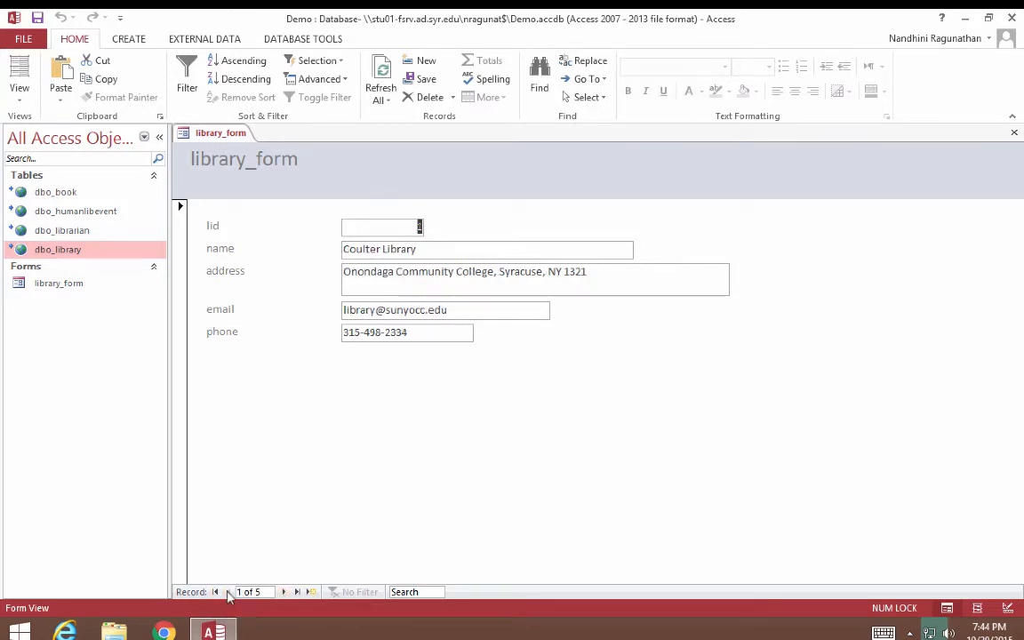
{"action": "left_click", "coordinate": [297, 592]}
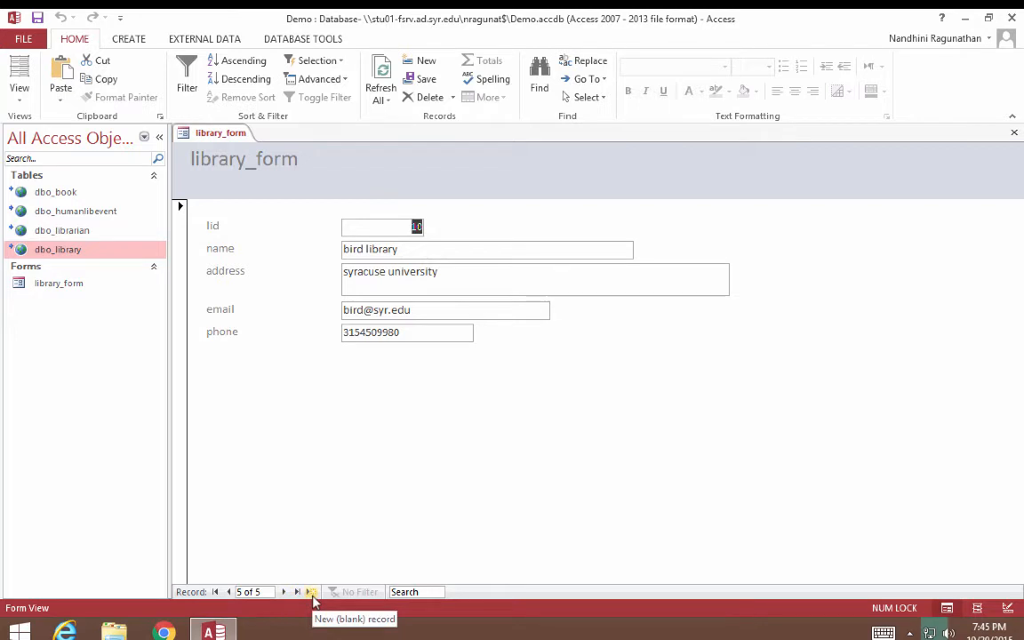
{"action": "left_click", "coordinate": [313, 592]}
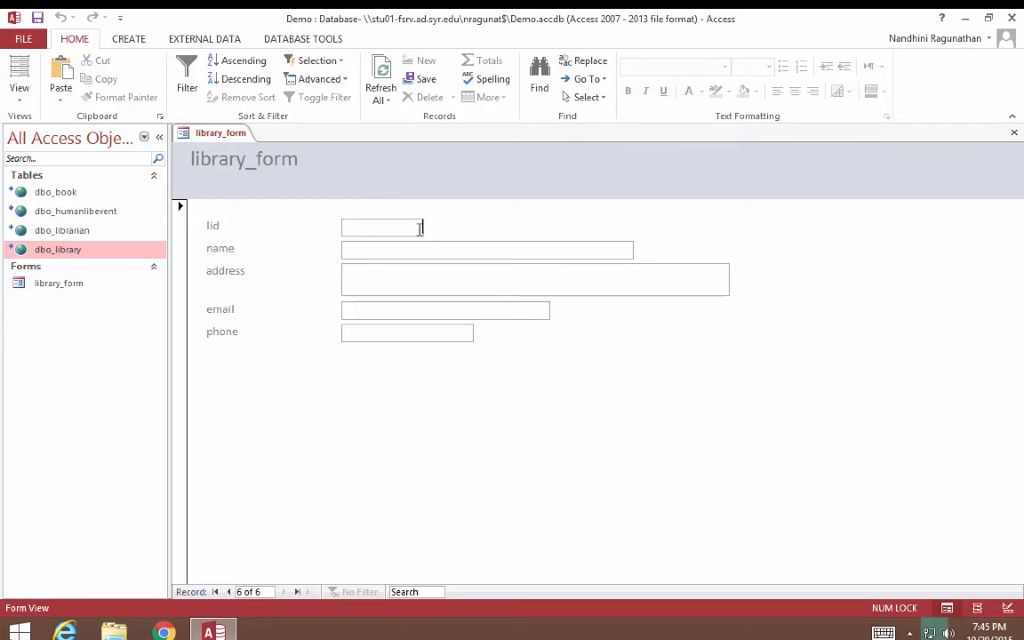
Enter a library record with lid 11, name 'bird library', address 'syracuse', an email and a phone number, and save it.
{"action": "type", "text": "11"}
{"action": "left_click", "coordinate": [448, 247]}
{"action": "type", "text": "b"}
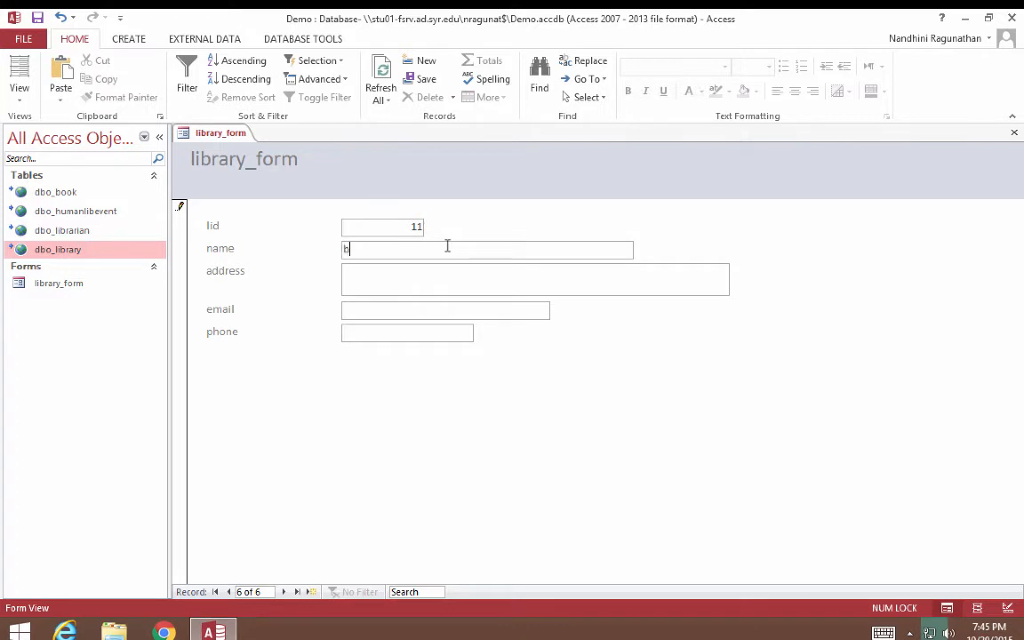
{"action": "type", "text": "ird library"}
{"action": "left_click", "coordinate": [445, 285]}
{"action": "type", "text": "syra"}
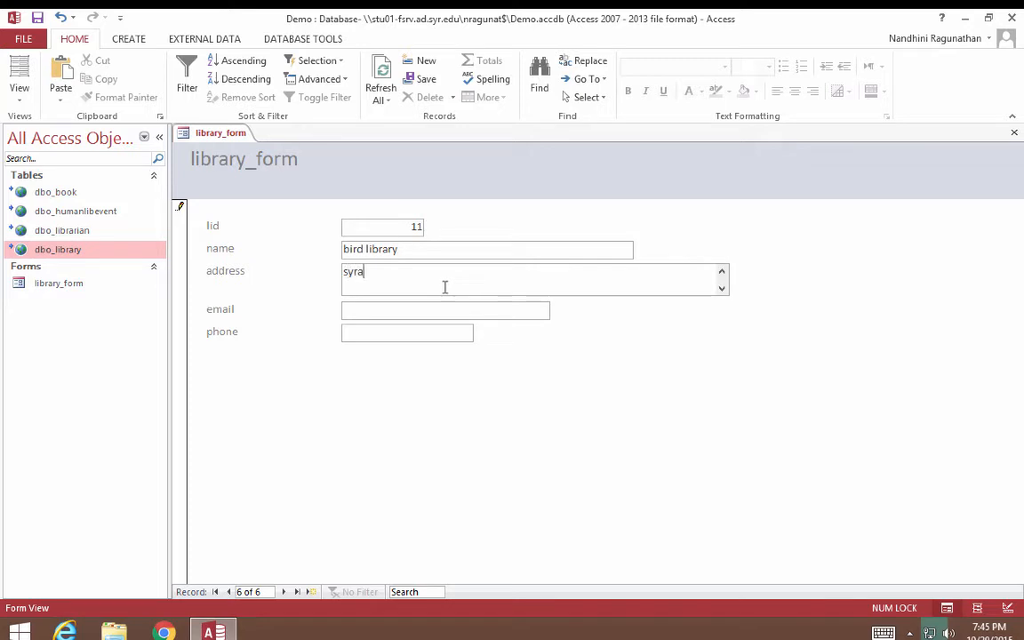
{"action": "type", "text": "cuse"}
{"action": "left_click", "coordinate": [461, 309]}
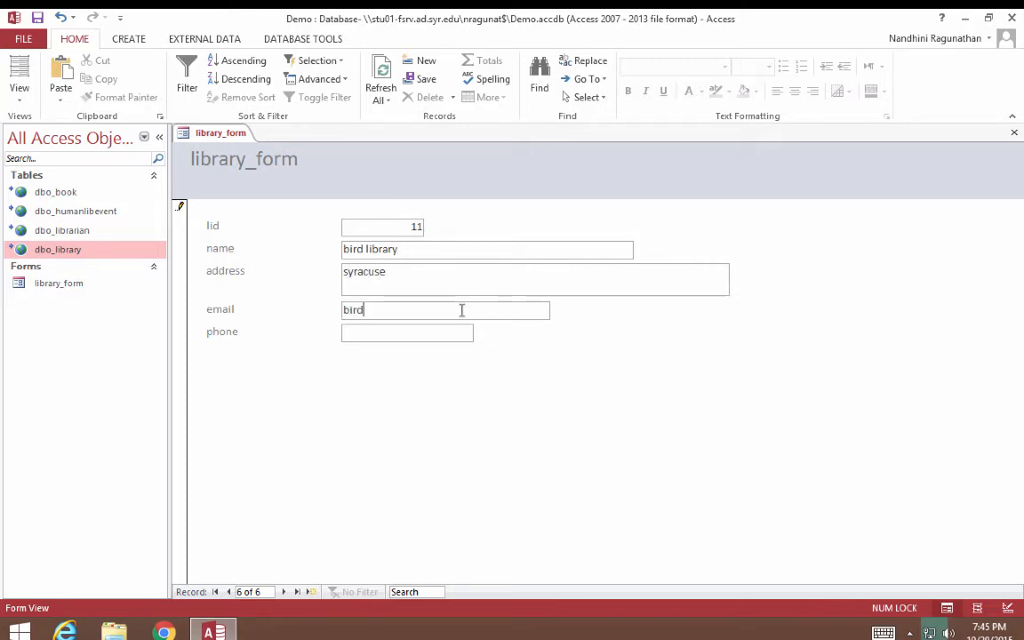
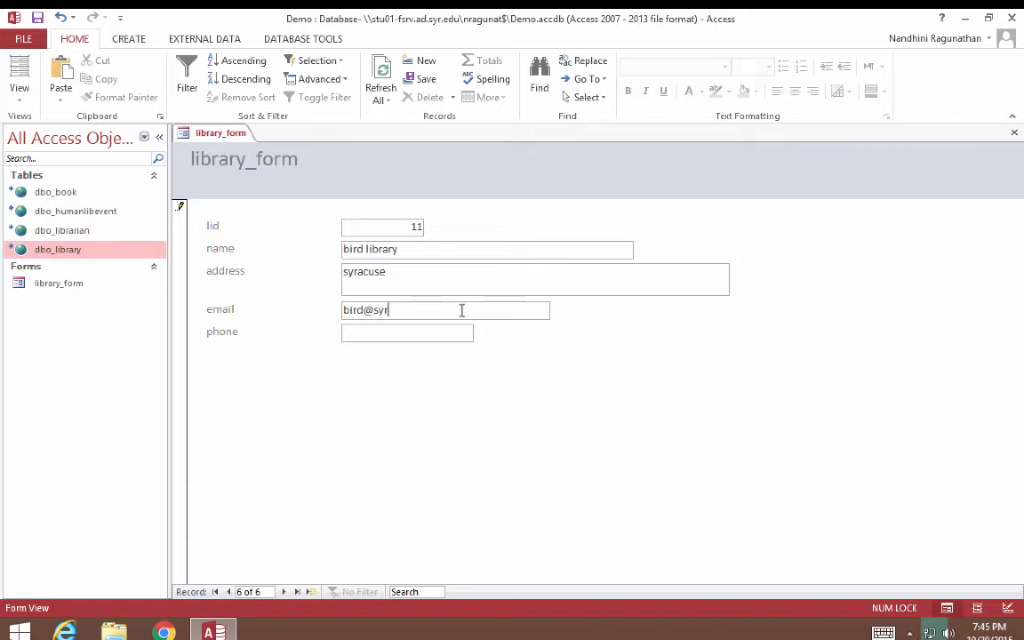
{"action": "left_click", "coordinate": [428, 334]}
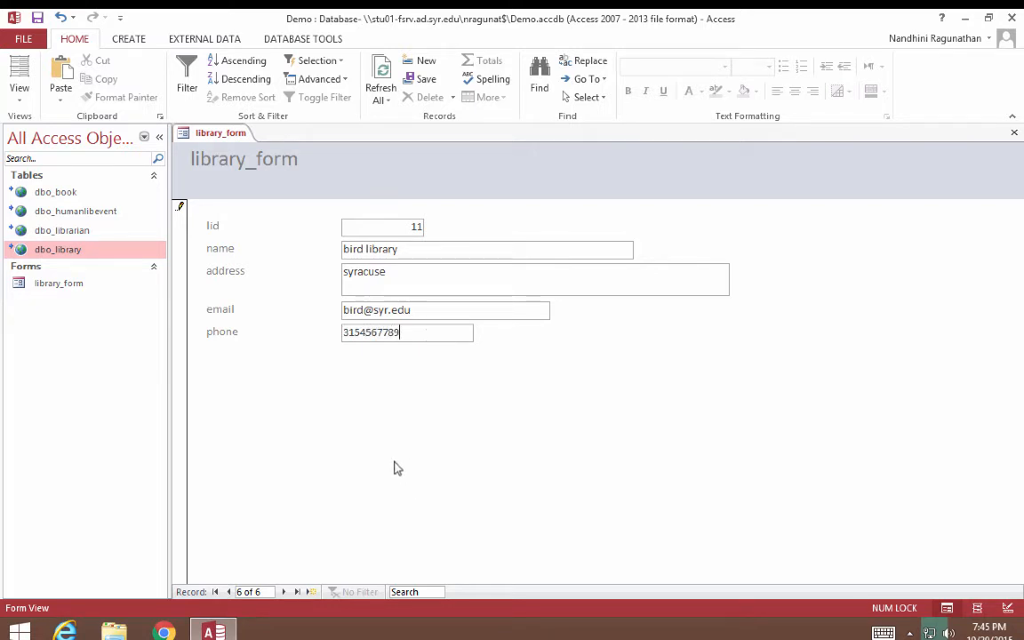
{"action": "key", "text": "Tab"}
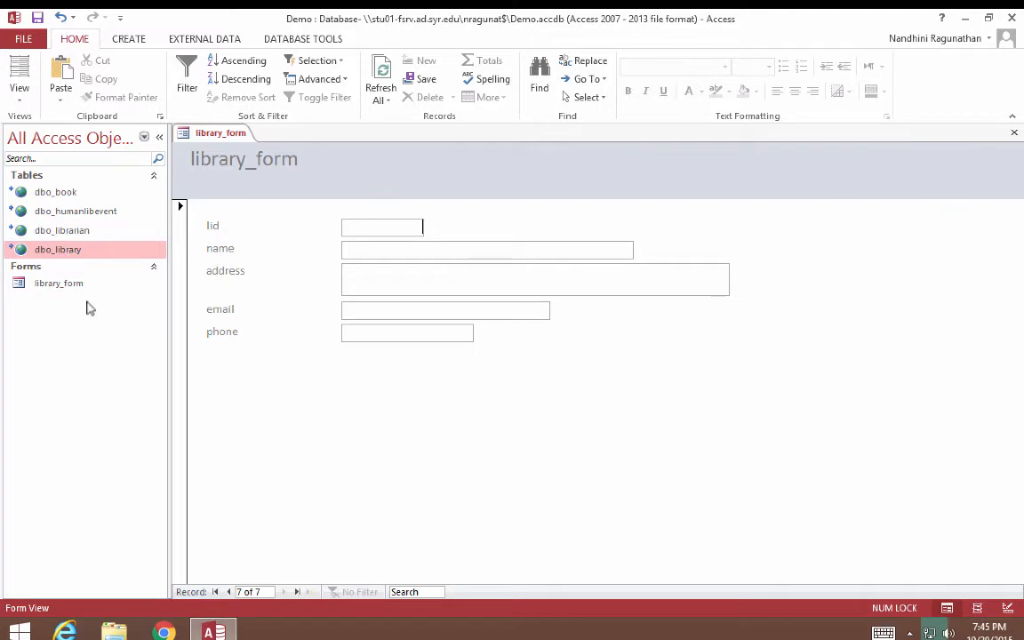
Check the lid 11 bird library row in the dbo_library datasheet, then close the table and library_form.
{"action": "double_click", "coordinate": [76, 256]}
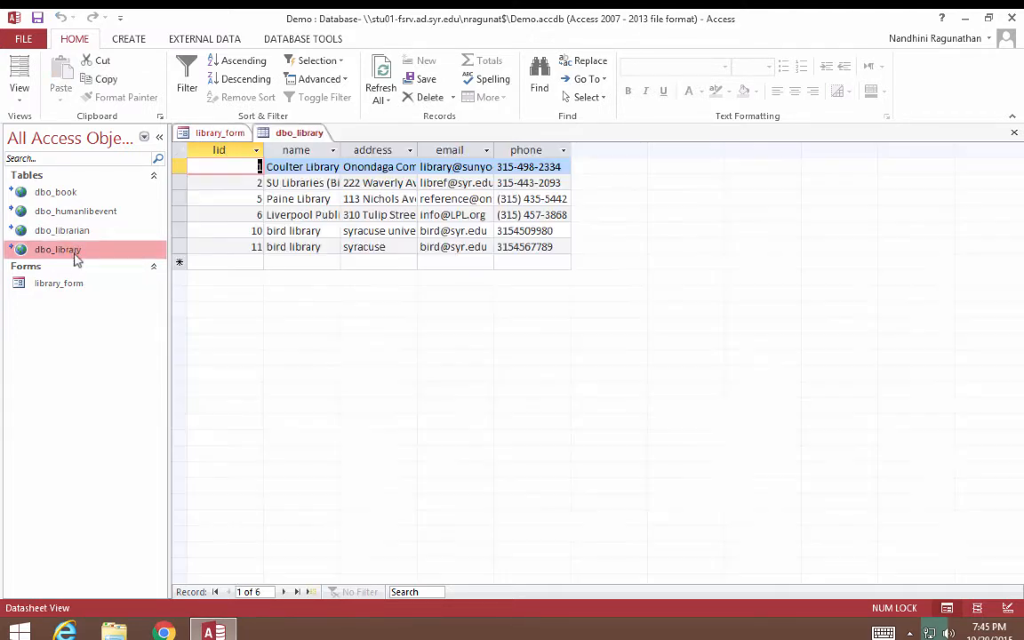
{"action": "left_click", "coordinate": [239, 247]}
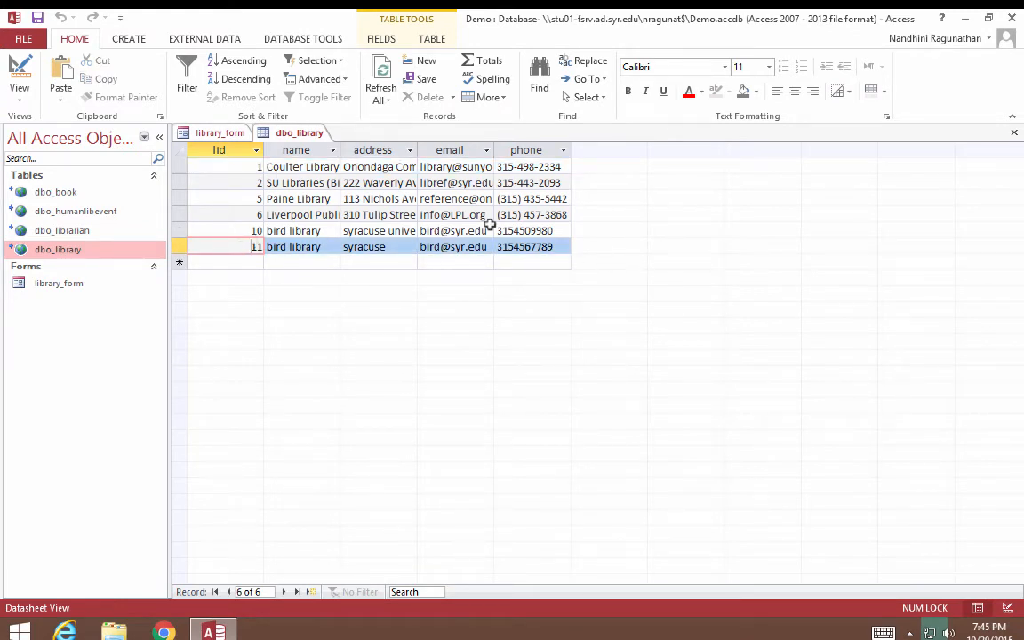
{"action": "left_click", "coordinate": [1015, 131]}
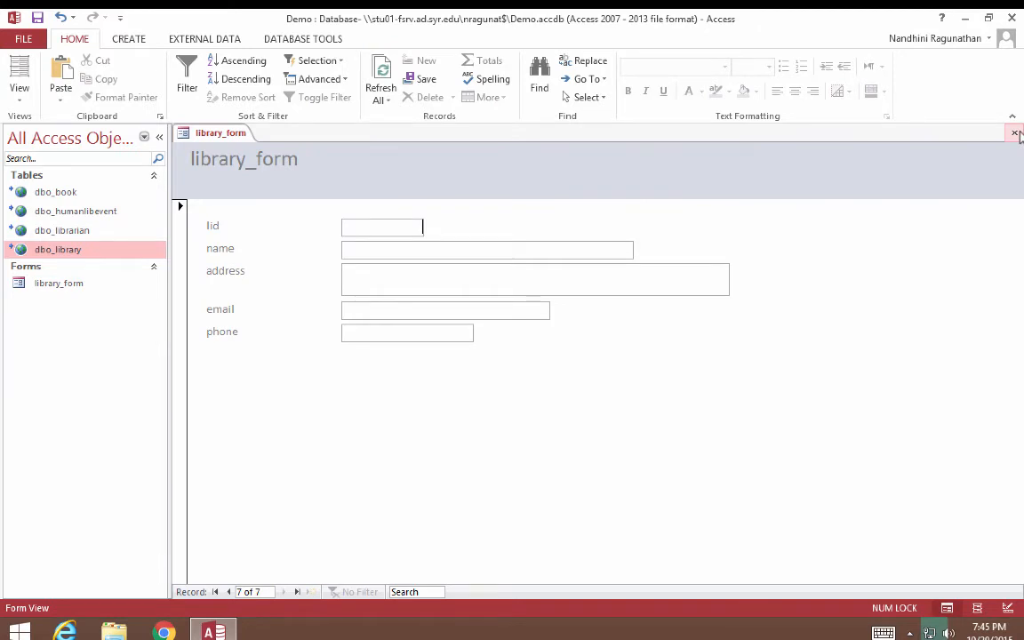
{"action": "left_click", "coordinate": [1015, 132]}
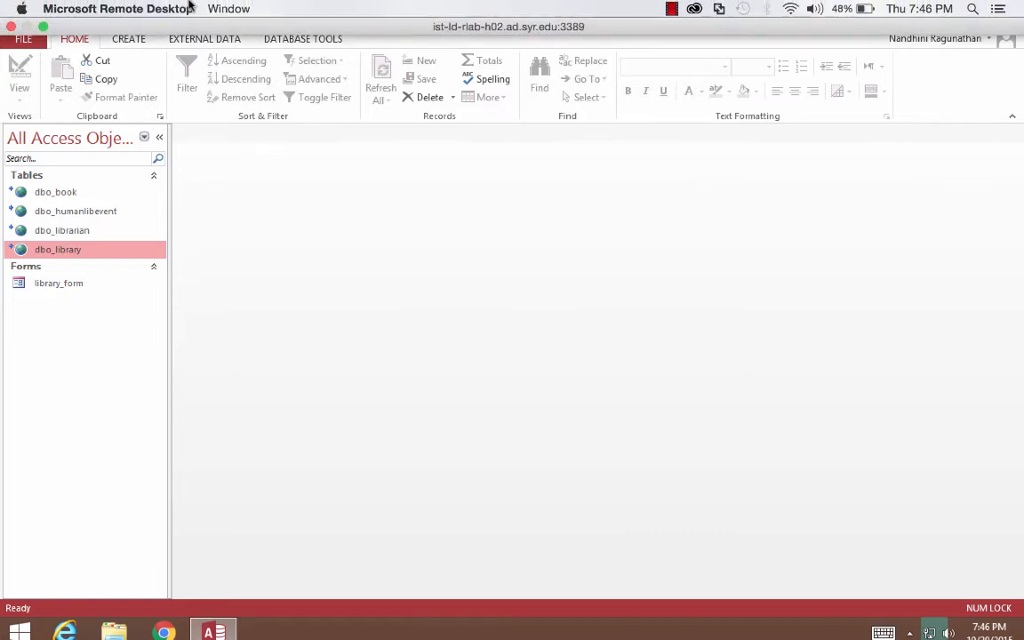
Start a new Form Wizard and add lid, name and address from dbo_library.
{"action": "left_click", "coordinate": [133, 41]}
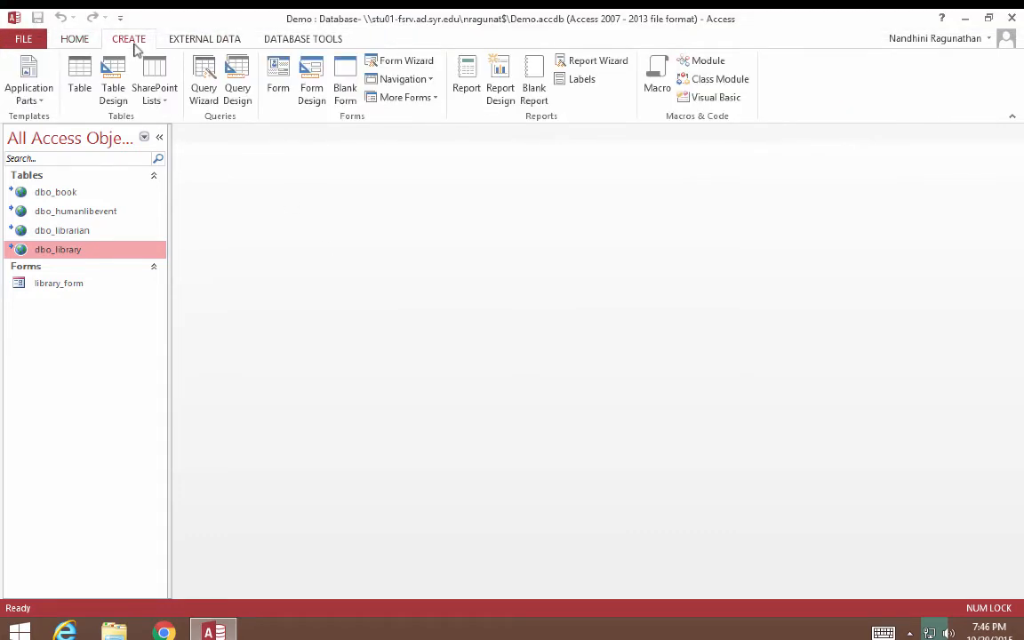
{"action": "left_click", "coordinate": [405, 64]}
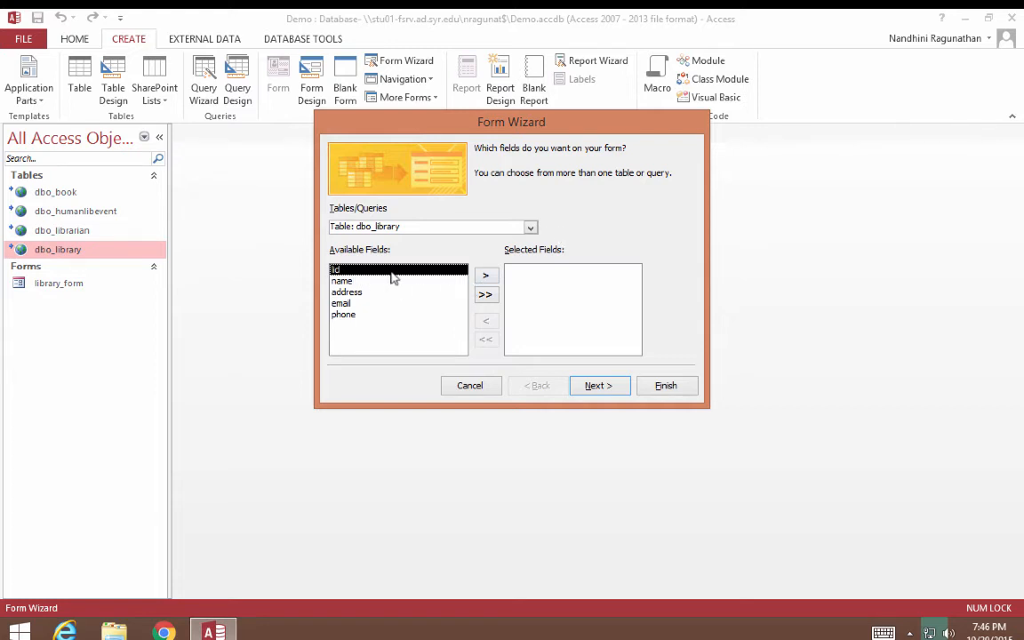
{"action": "left_click", "coordinate": [486, 279]}
{"action": "left_click", "coordinate": [486, 279]}
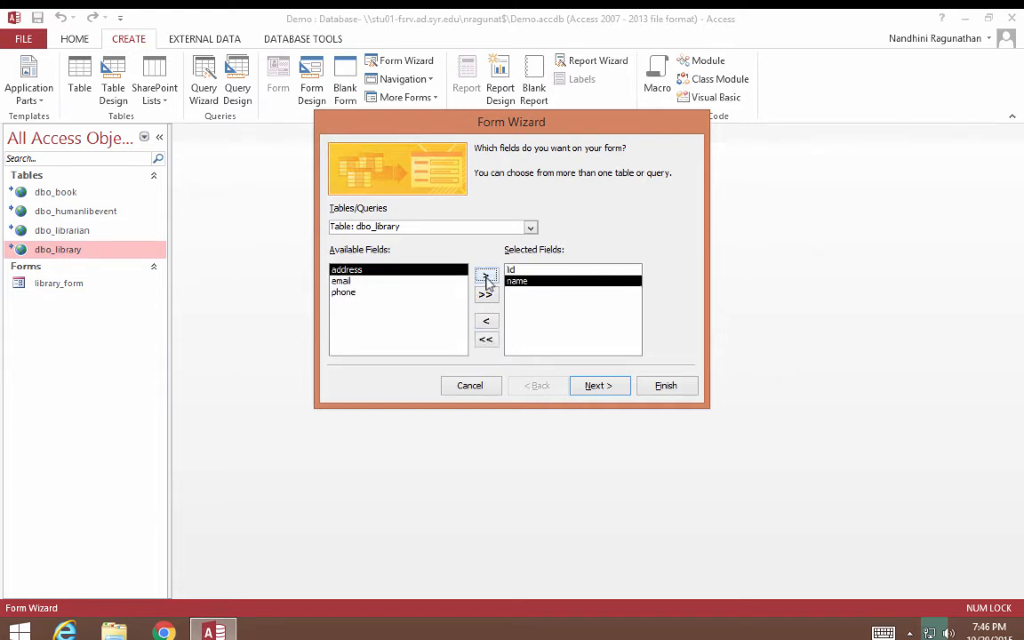
{"action": "left_click", "coordinate": [487, 279]}
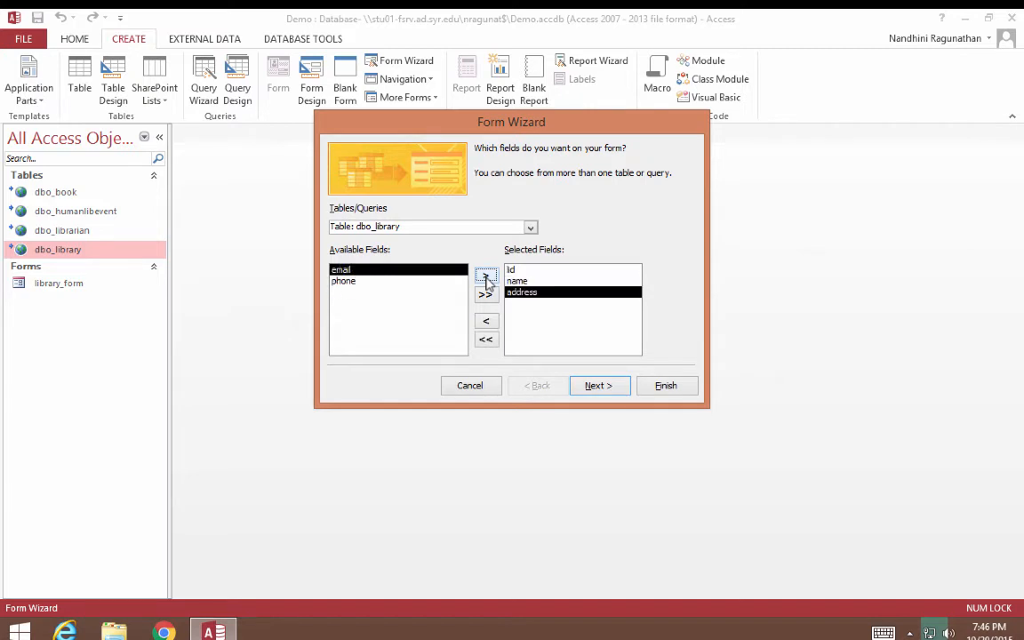
Add idHumanLibEvent, date and location from dbo_humanlibevent.
{"action": "left_click", "coordinate": [530, 227]}
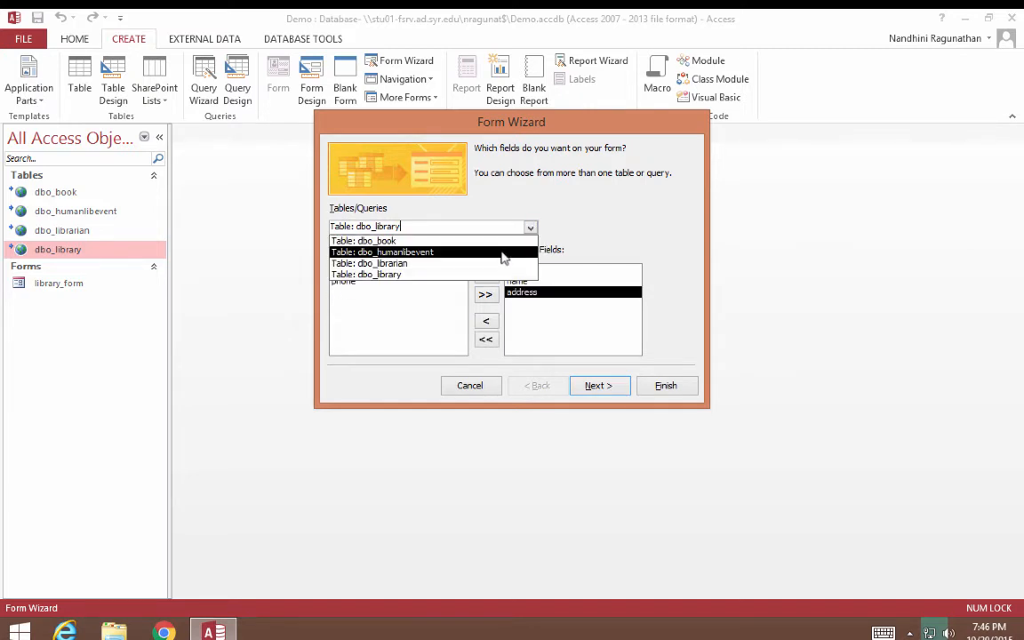
{"action": "left_click", "coordinate": [503, 253]}
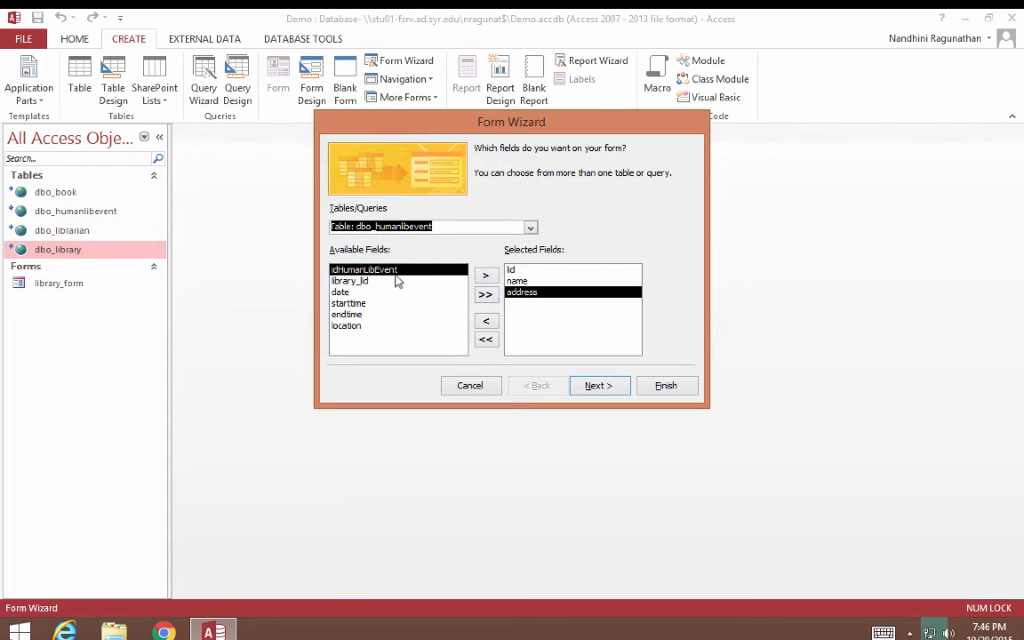
{"action": "left_click", "coordinate": [485, 276]}
{"action": "left_click", "coordinate": [360, 282]}
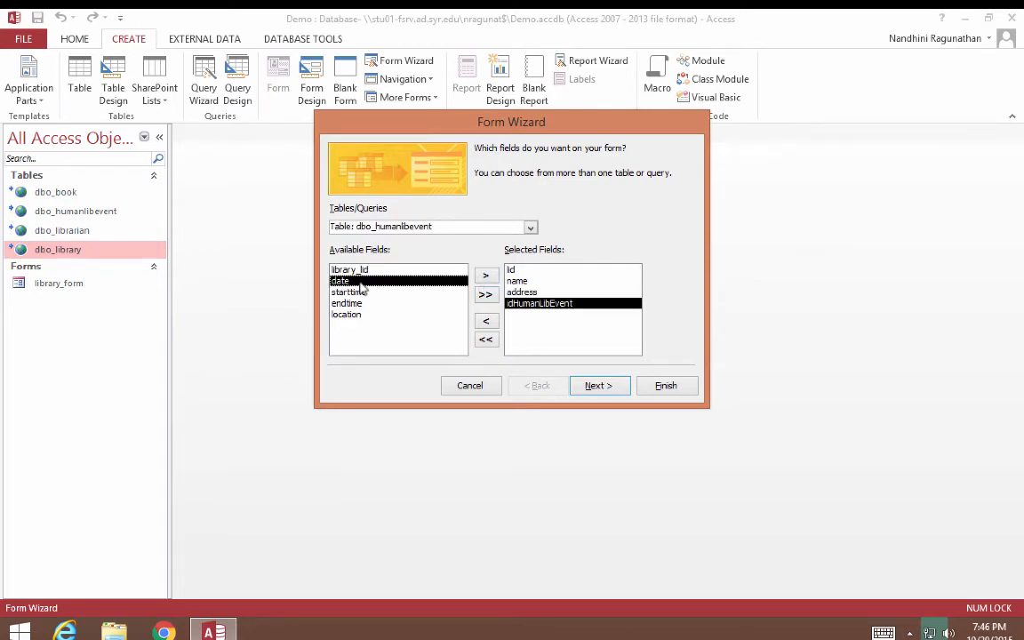
{"action": "left_click", "coordinate": [485, 276]}
{"action": "left_click", "coordinate": [373, 304]}
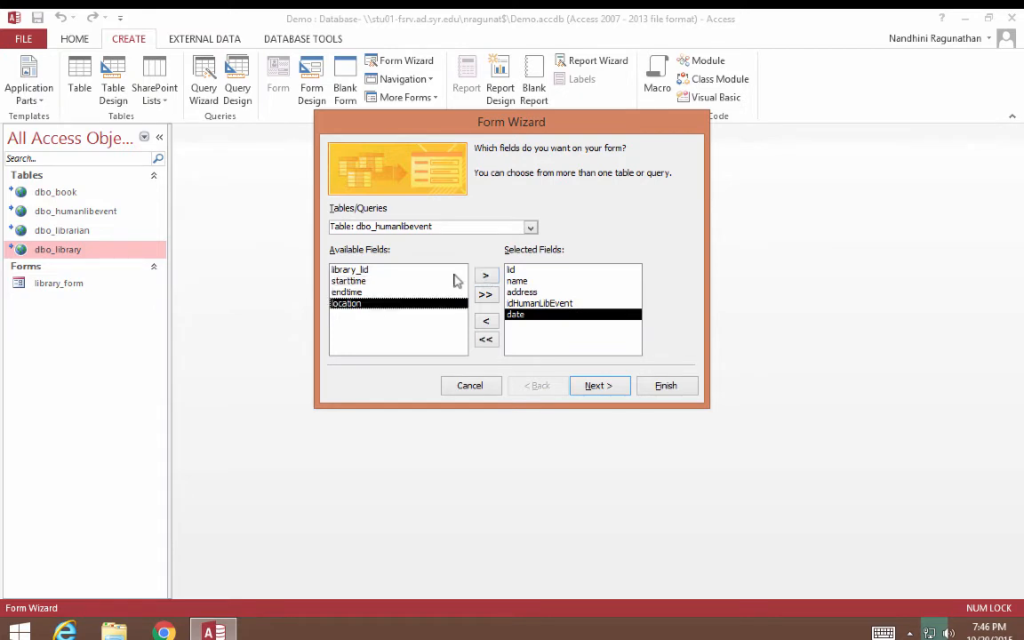
{"action": "left_click", "coordinate": [487, 277]}
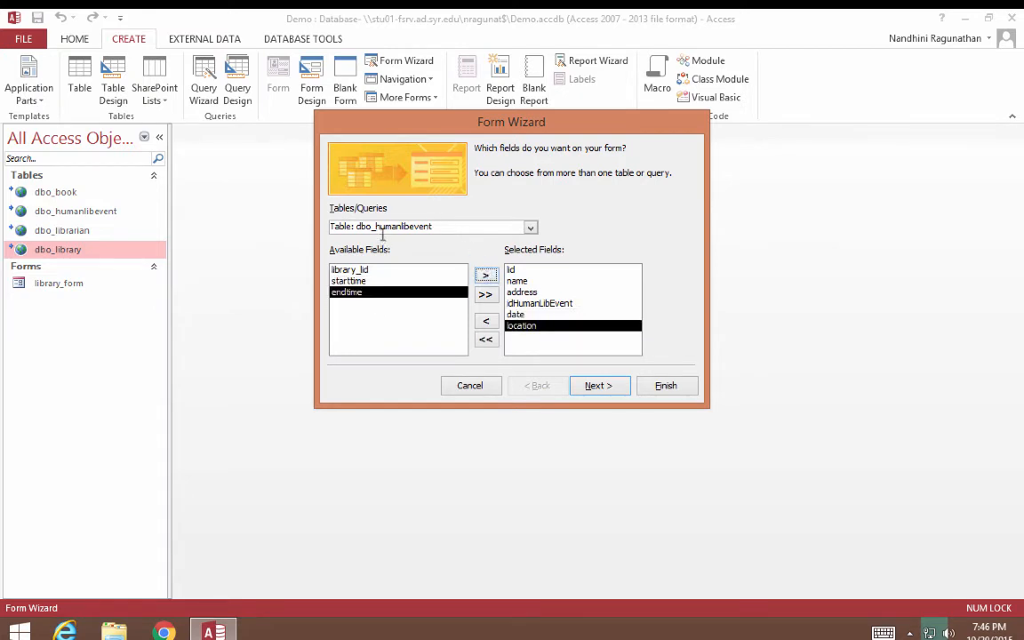
Add bookid and title from dbo_book, then continue to the data-view page.
{"action": "left_click", "coordinate": [531, 227]}
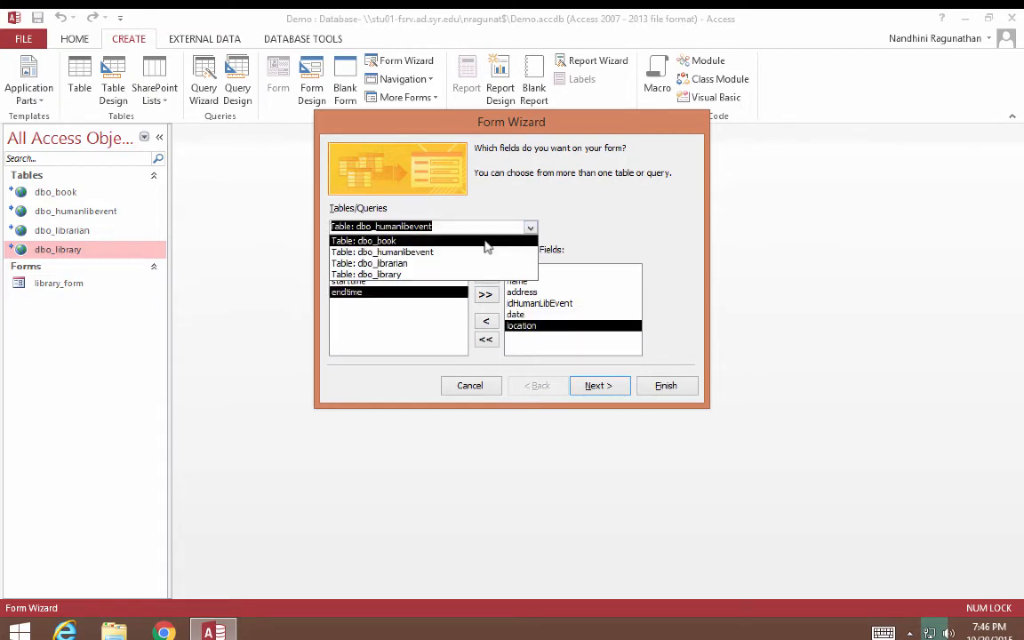
{"action": "left_click", "coordinate": [484, 241]}
{"action": "left_click", "coordinate": [486, 276]}
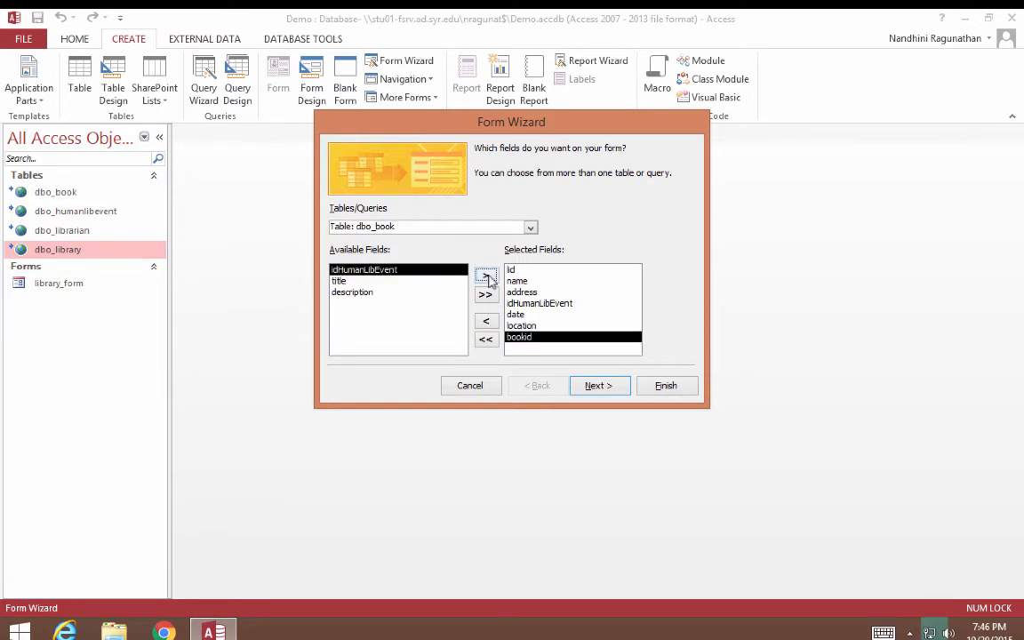
{"action": "left_click", "coordinate": [351, 281]}
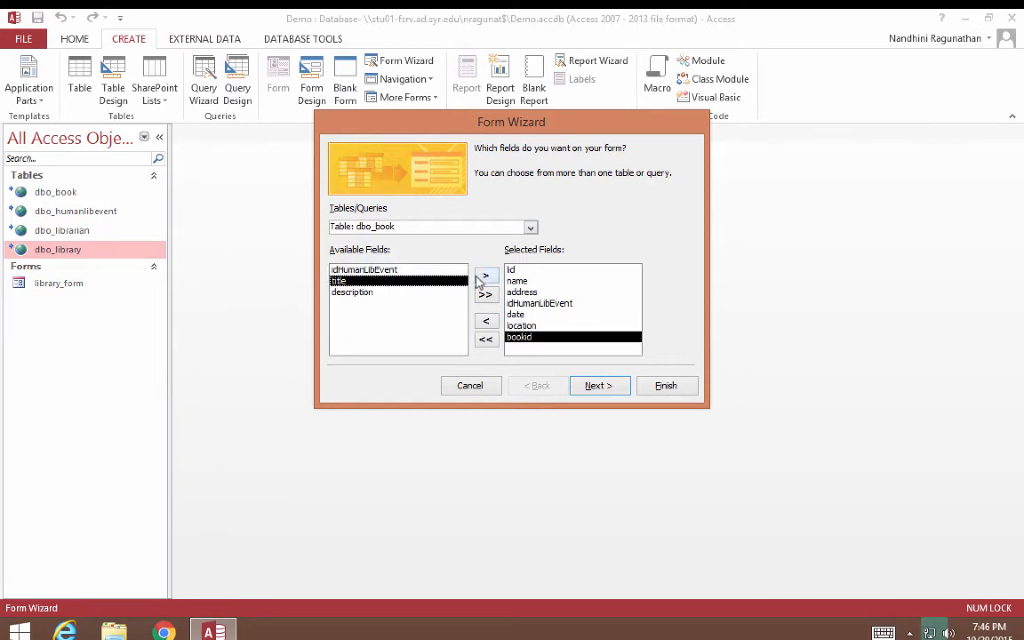
{"action": "left_click", "coordinate": [486, 276]}
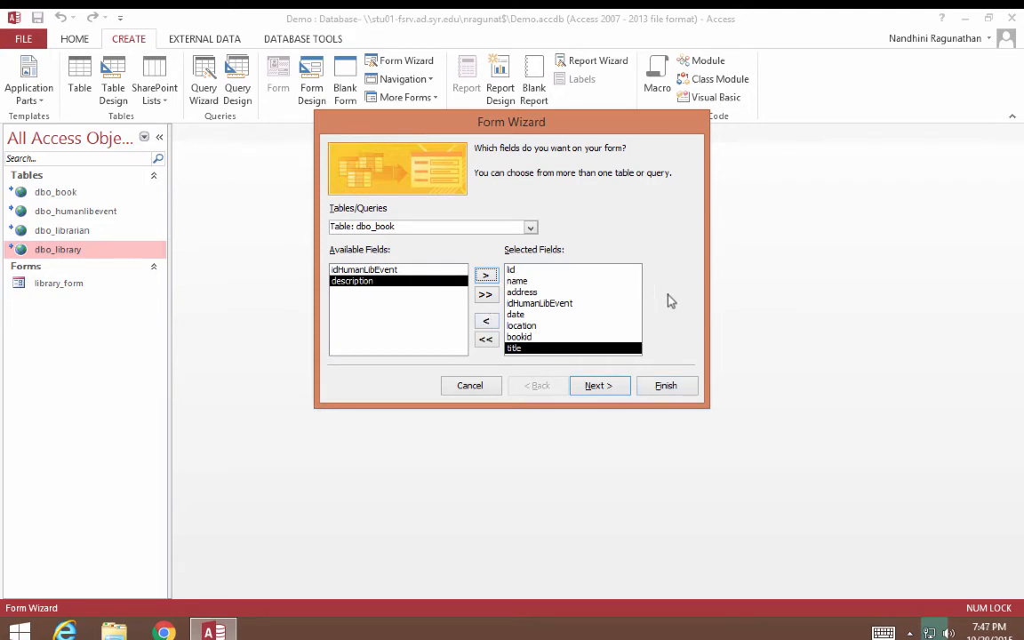
{"action": "left_click", "coordinate": [608, 385]}
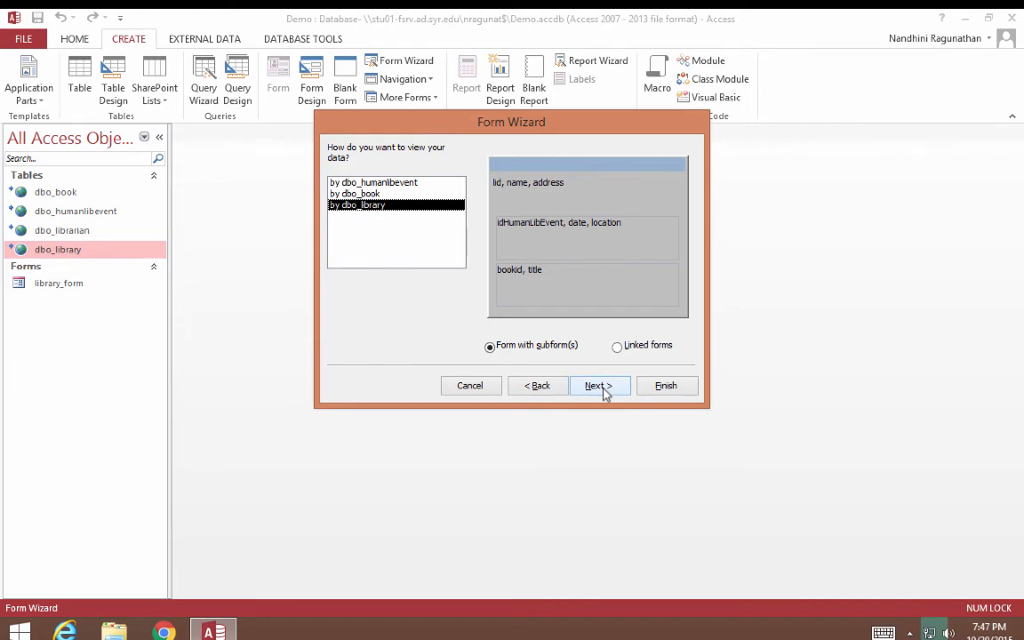
Accept viewing by dbo_library as a form with subforms, with Datasheet subform layouts.
{"action": "left_click", "coordinate": [599, 386]}
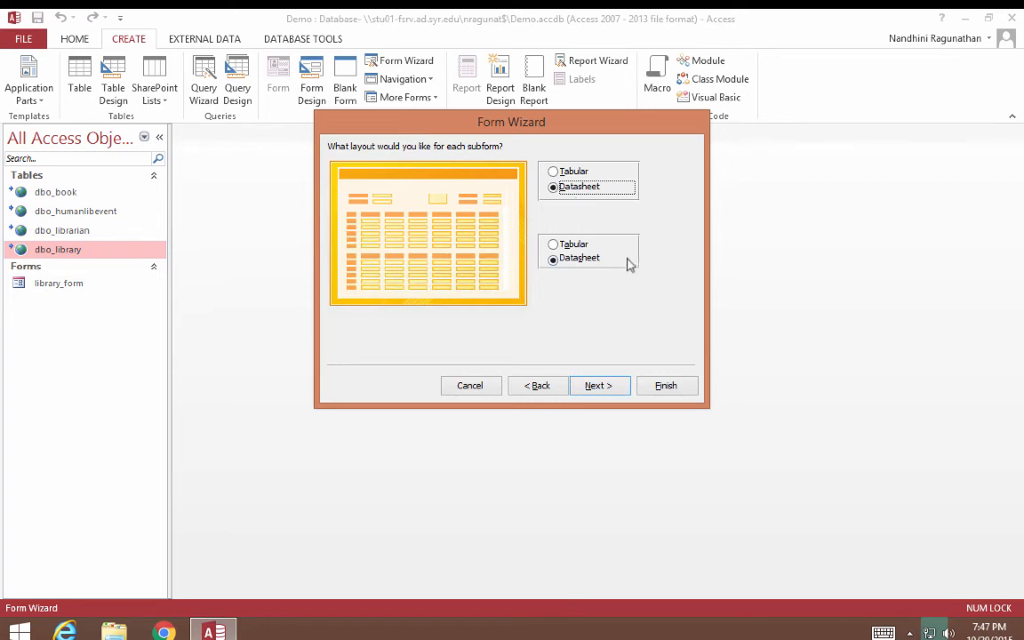
{"action": "left_click", "coordinate": [612, 390]}
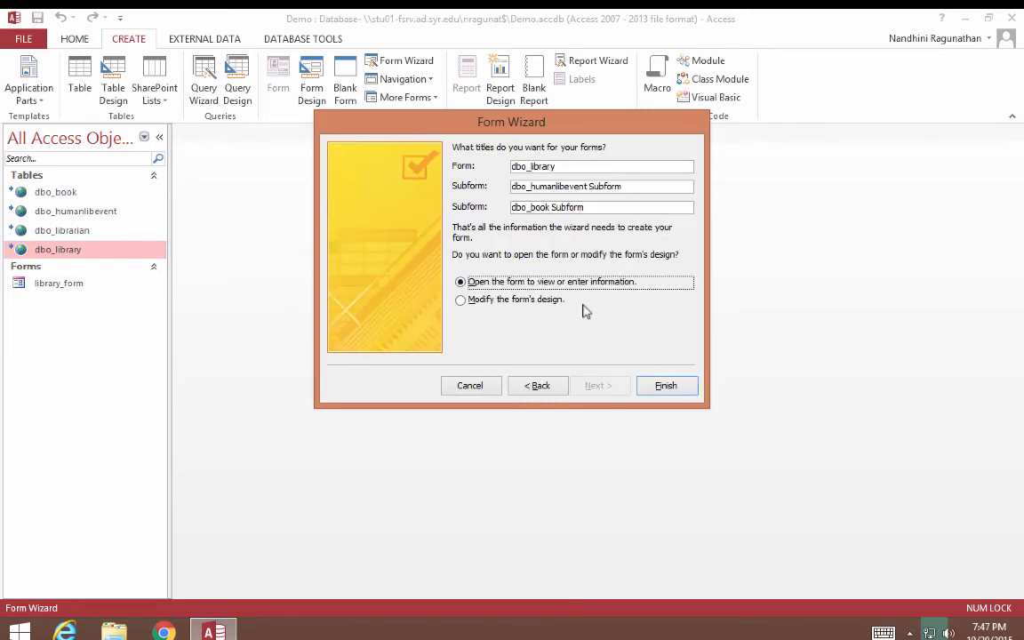
Rename the main form title to library_form1 and the event subform to humanlibevent_Subform.
{"action": "left_click_drag", "start_coordinate": [560, 165], "coordinate": [471, 162]}
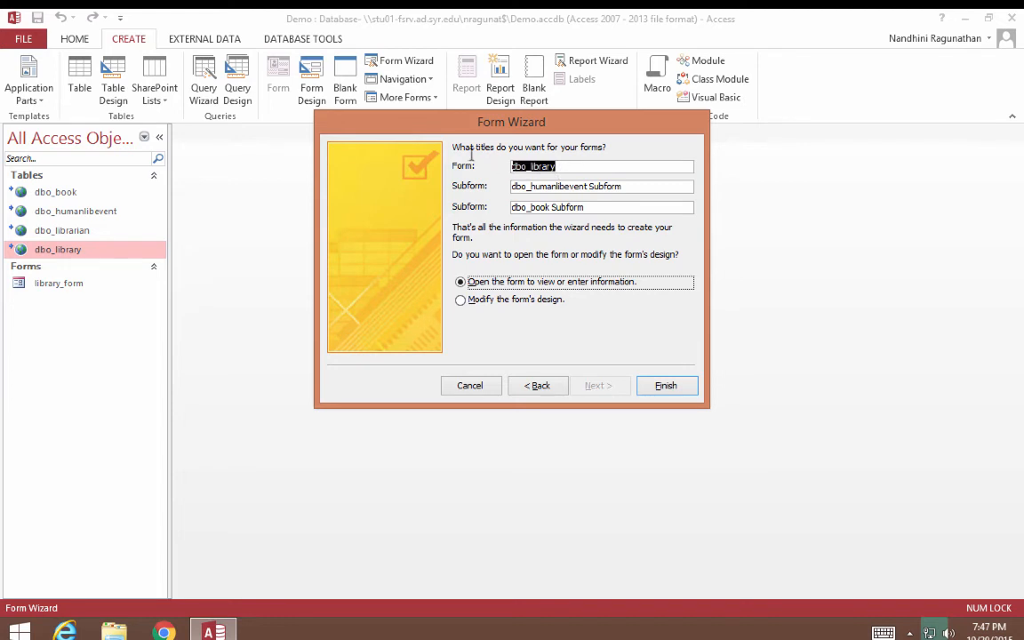
{"action": "key", "text": "BackSpace"}
{"action": "type", "text": "librar"}
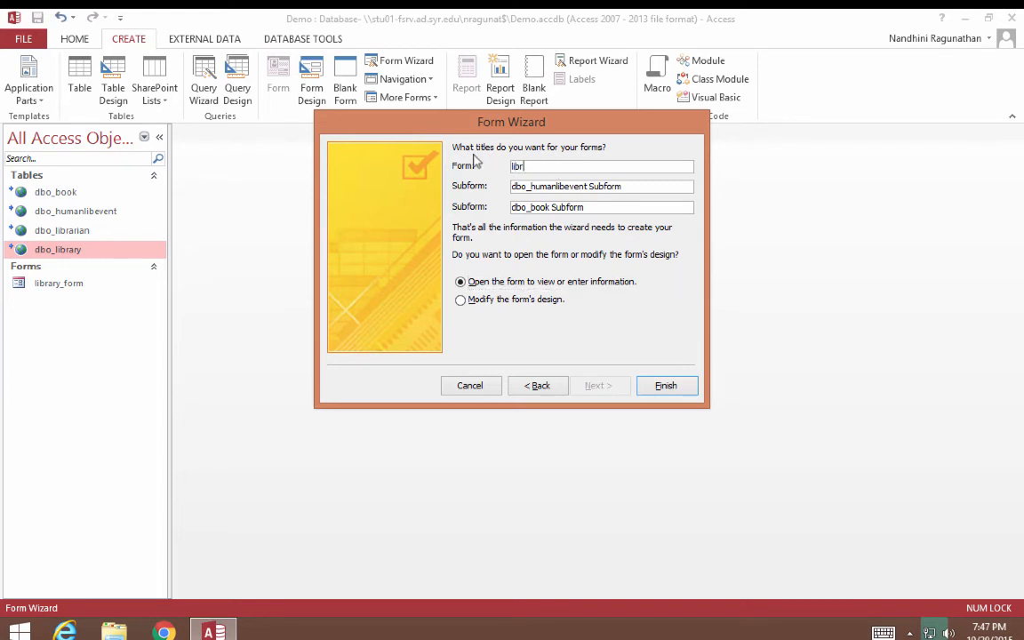
{"action": "type", "text": "y_form1"}
{"action": "left_click_drag", "start_coordinate": [531, 186], "coordinate": [512, 186]}
{"action": "key", "text": "BackSpace"}
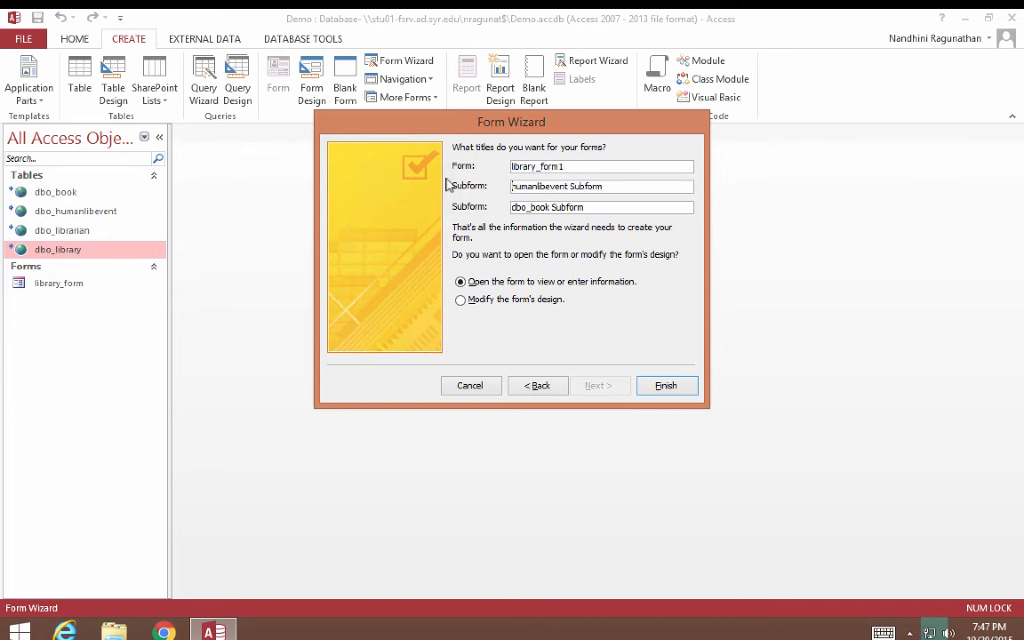
{"action": "left_click", "coordinate": [571, 186]}
{"action": "key", "text": "BackSpace"}
{"action": "type", "text": "_"}
Rename the book subform to book_Subform and finish the wizard.
{"action": "left_click_drag", "start_coordinate": [531, 207], "coordinate": [480, 210]}
{"action": "key", "text": "BackSpace"}
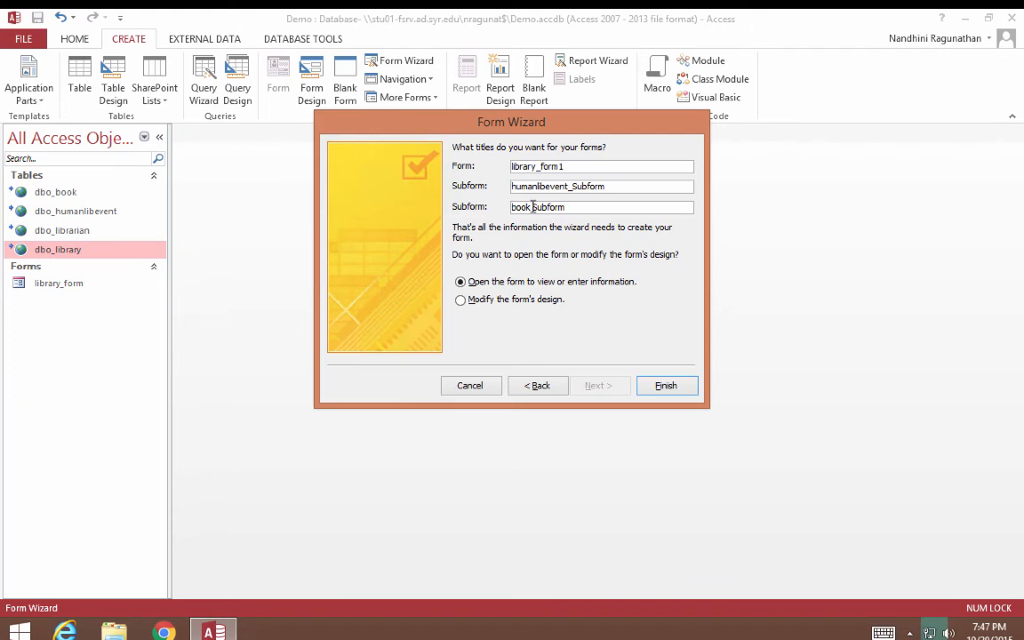
{"action": "left_click", "coordinate": [532, 208]}
{"action": "key", "text": "BackSpace"}
{"action": "type", "text": "_"}
{"action": "left_click", "coordinate": [666, 386]}
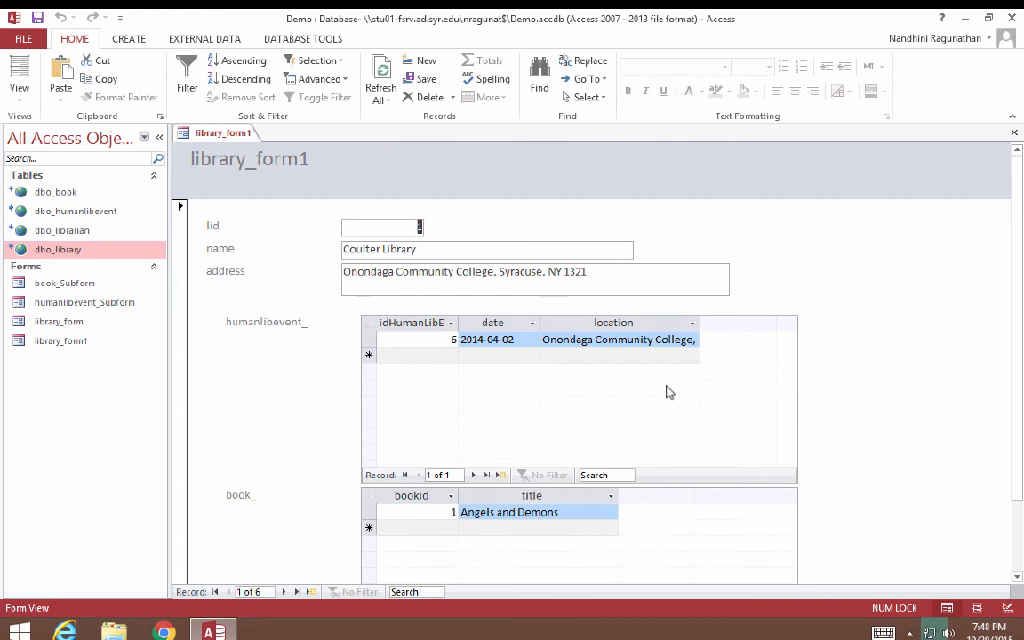
Scroll down and back up to review Coulter Library's event and book subforms.
{"action": "scroll", "coordinate": [866, 372], "scroll_direction": "down", "scroll_amount": 1}
{"action": "scroll", "coordinate": [867, 373], "scroll_direction": "down", "scroll_amount": 1}
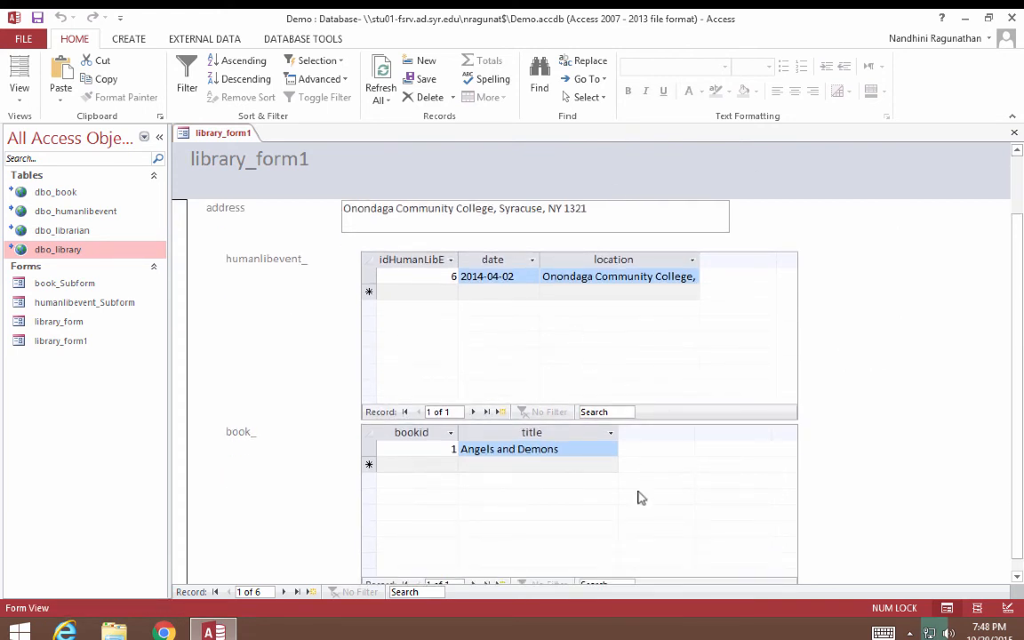
{"action": "scroll", "coordinate": [641, 496], "scroll_direction": "up", "scroll_amount": 2}
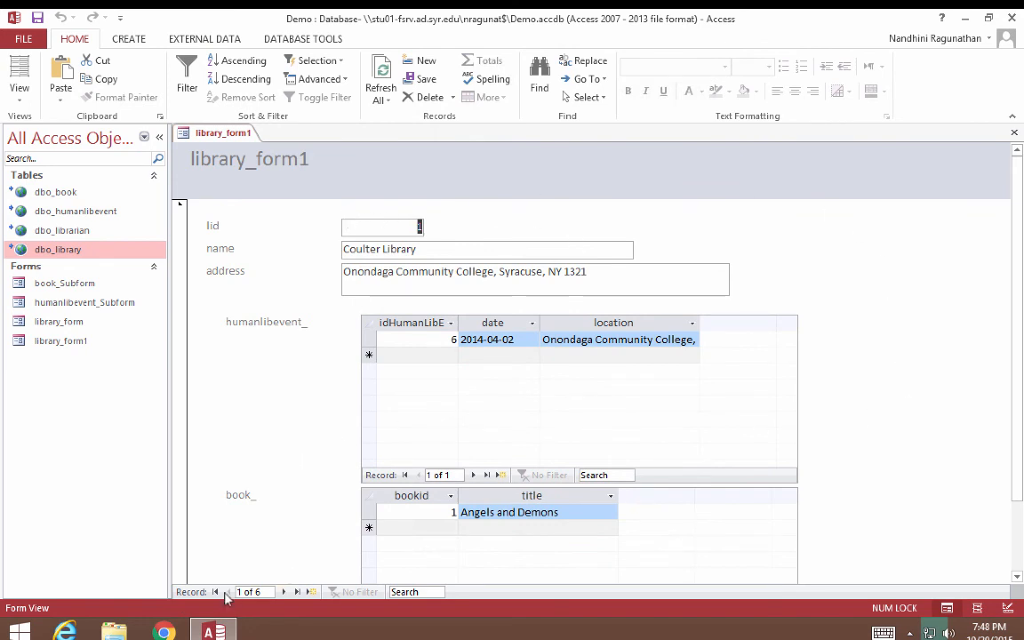
Step forward three library records, then jump to the last record.
{"action": "left_click", "coordinate": [283, 591]}
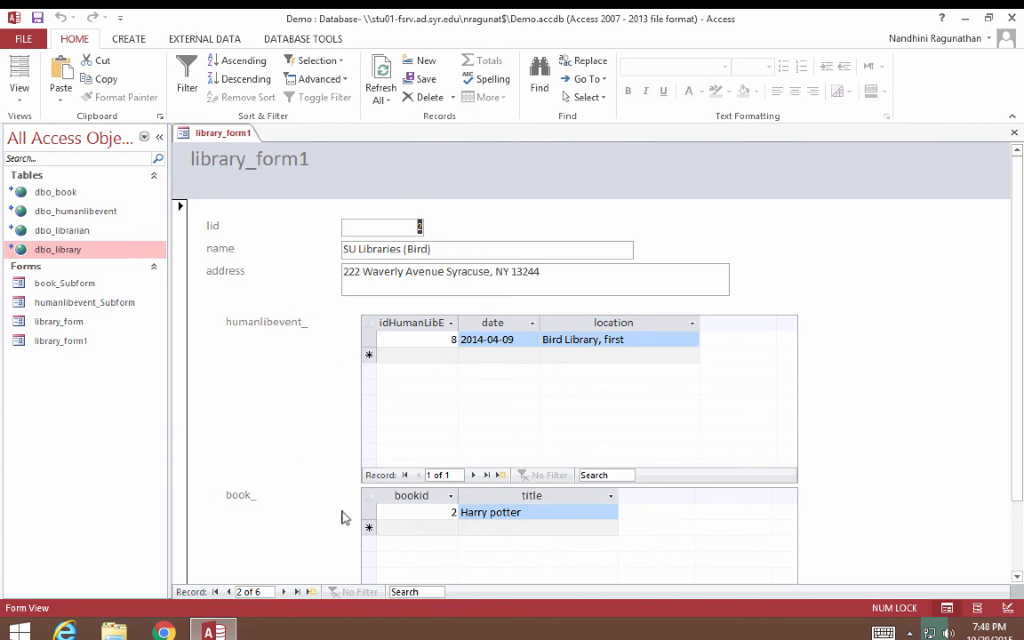
{"action": "left_click", "coordinate": [284, 591]}
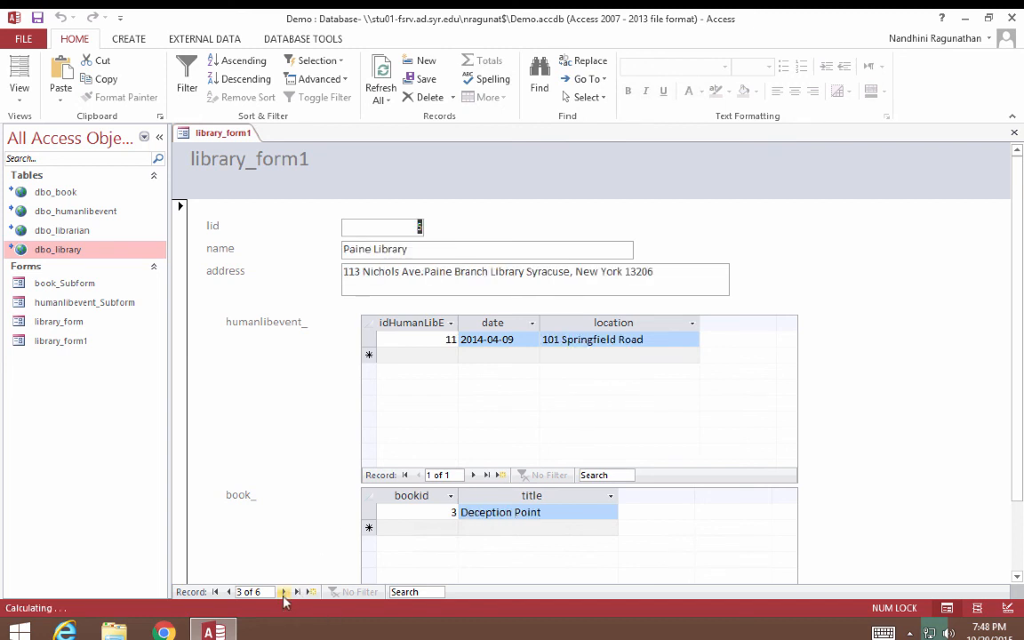
{"action": "left_click", "coordinate": [284, 591]}
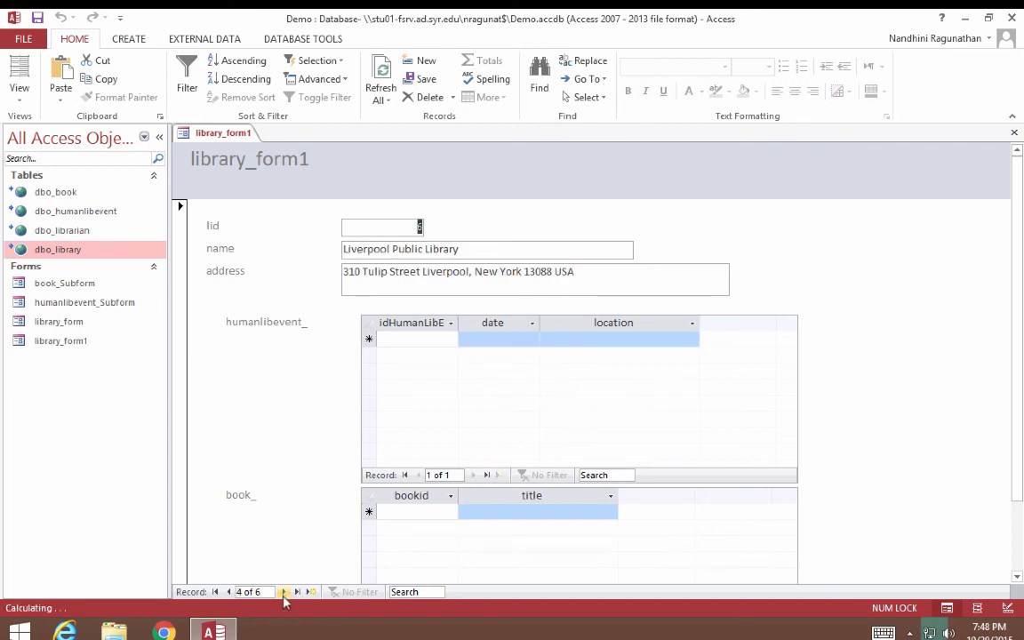
{"action": "left_click", "coordinate": [297, 592]}
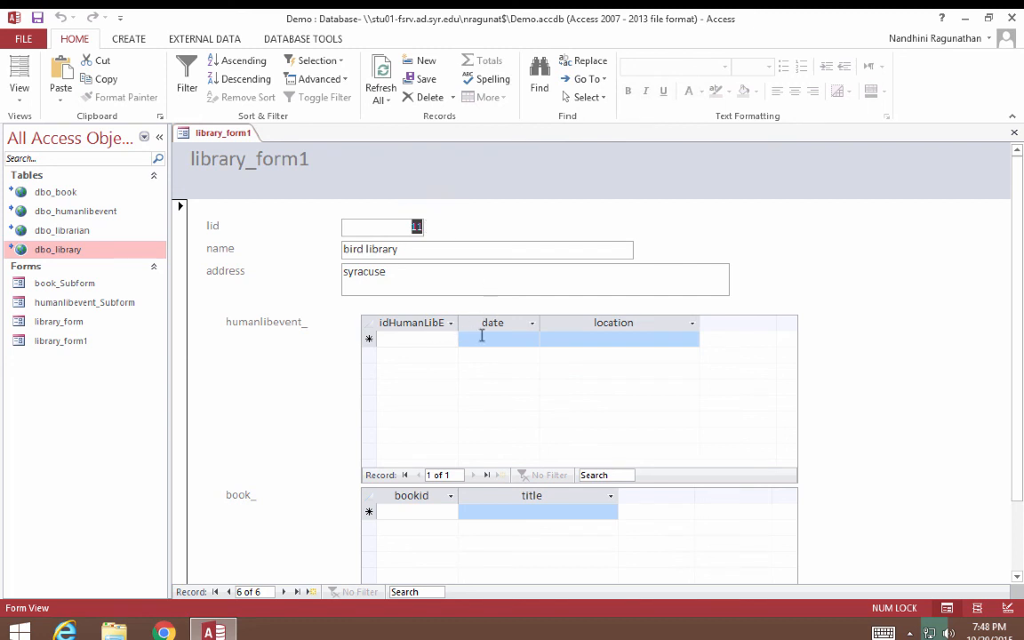
Step back to record 2, SU Libraries (Bird), then leave the remote session for Firefox.
{"action": "left_click", "coordinate": [228, 591]}
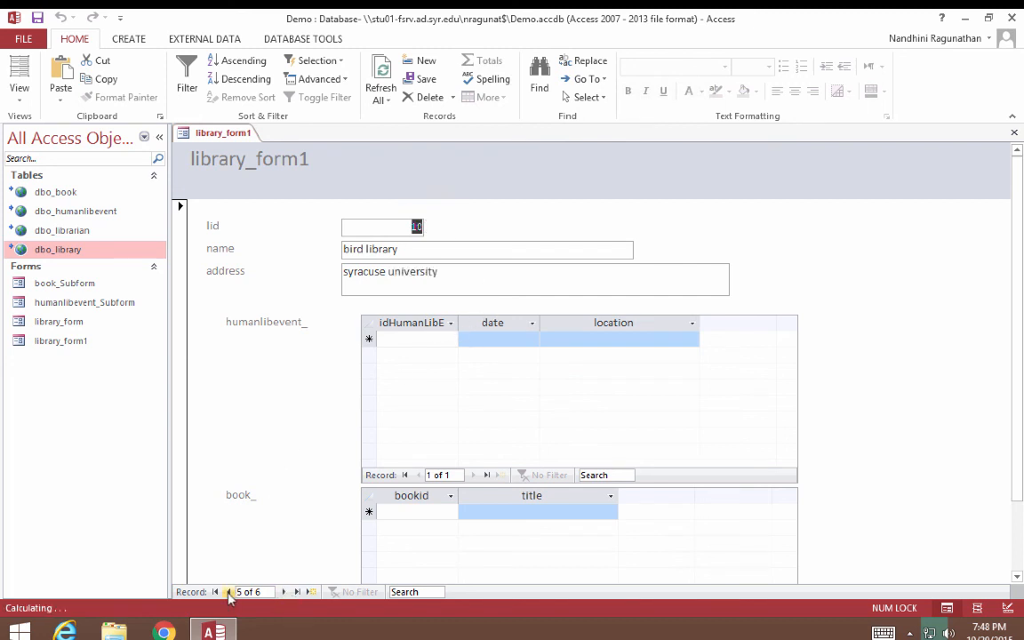
{"action": "left_click", "coordinate": [228, 591]}
{"action": "left_click", "coordinate": [228, 592]}
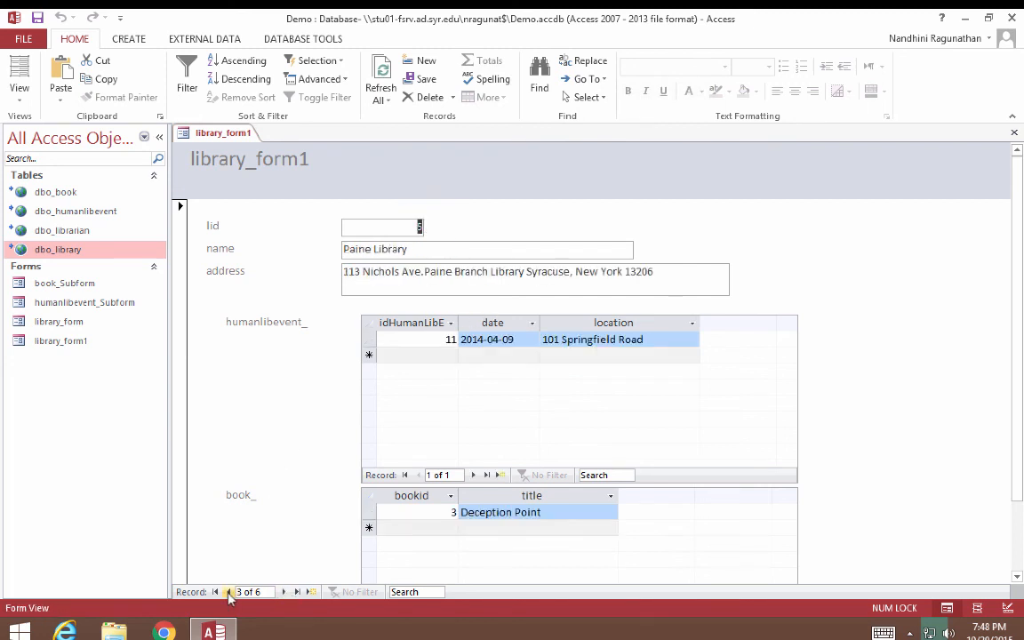
{"action": "left_click", "coordinate": [229, 591]}
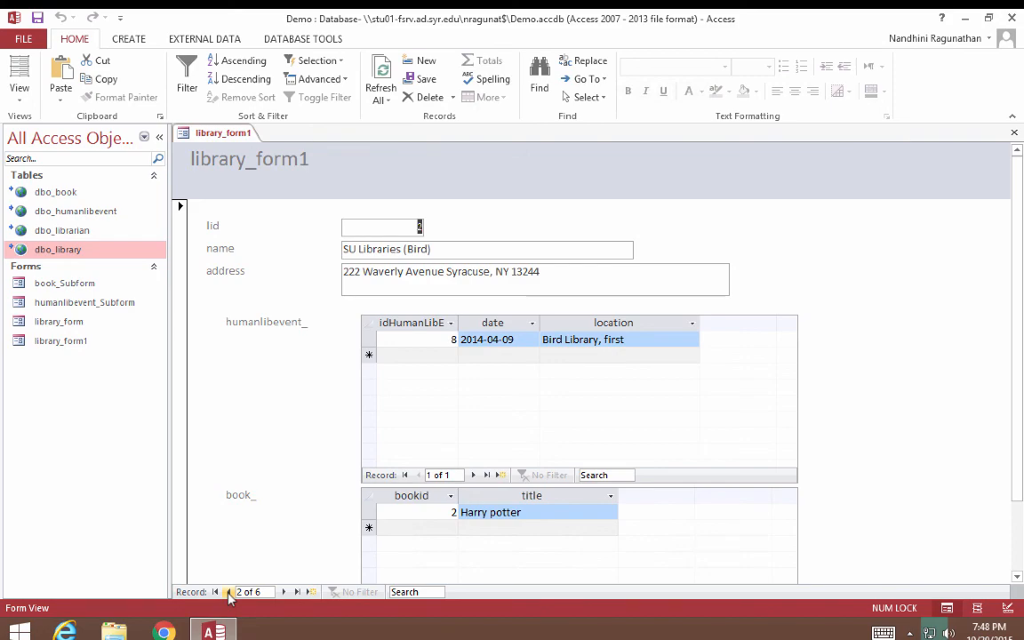
{"action": "key", "text": "ctrl+Left"}
{"action": "left_click", "coordinate": [671, 9]}
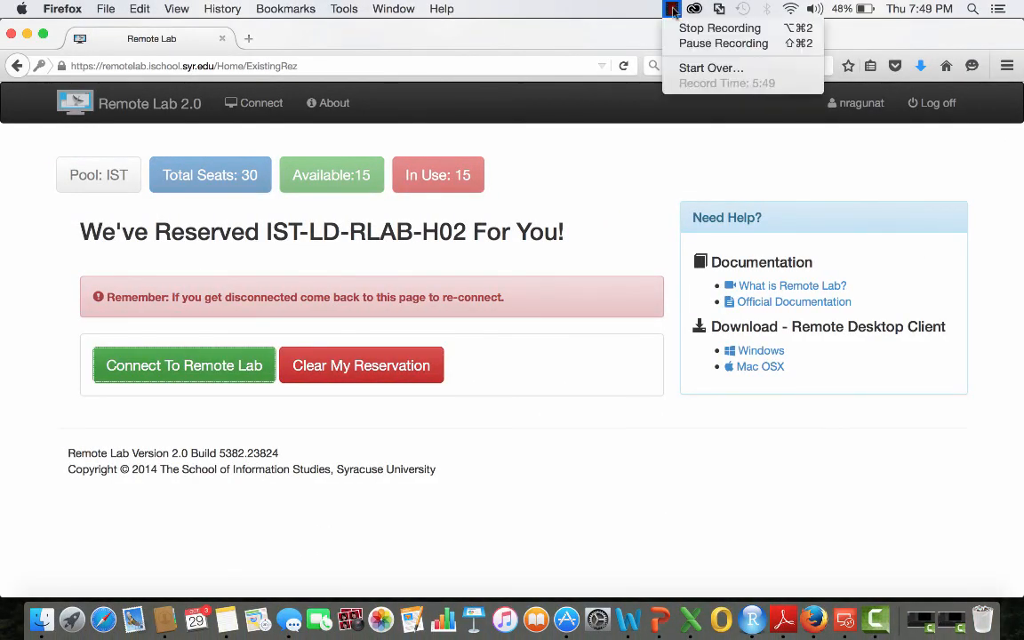